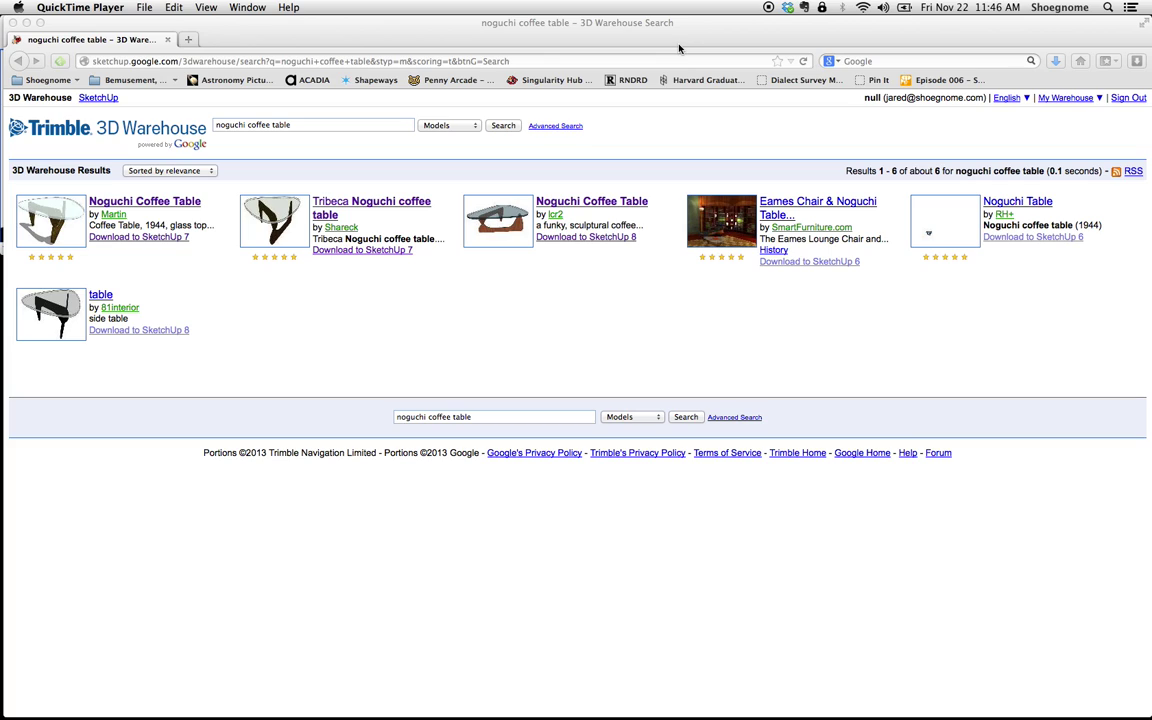
From the 'noguchi coffee table' search results in Firefox, open the third 'Noguchi Coffee Table' model
{"action": "left_click", "coordinate": [429, 60]}
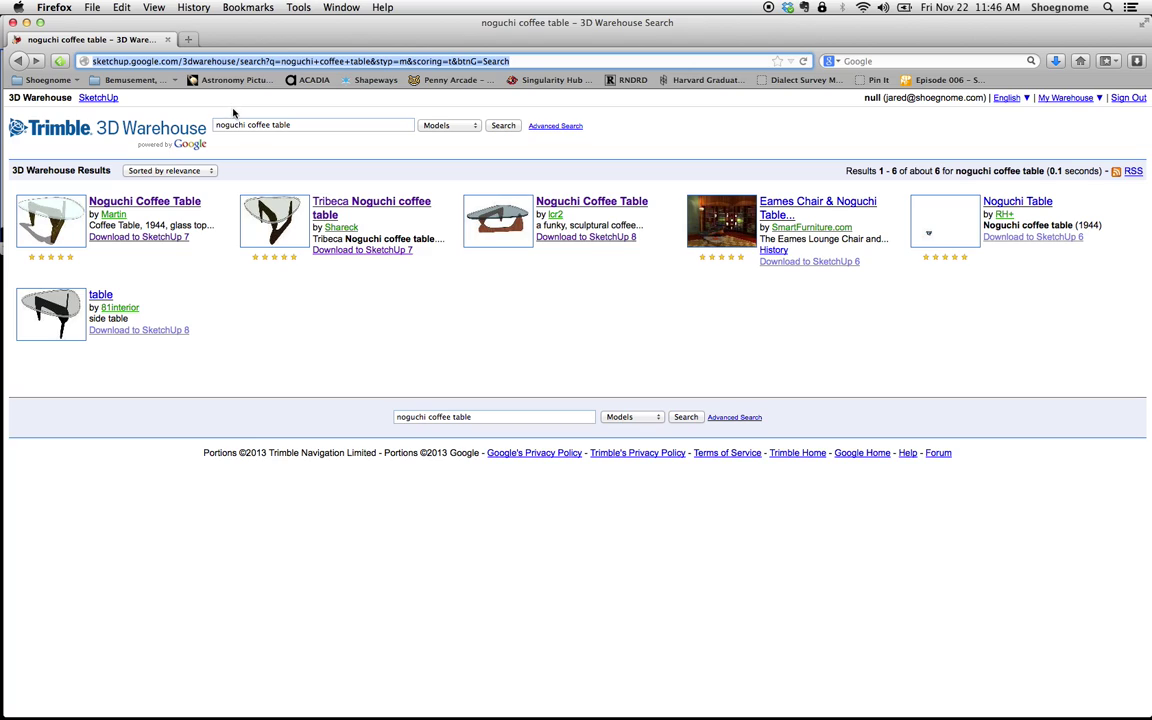
{"action": "triple_click", "coordinate": [303, 128]}
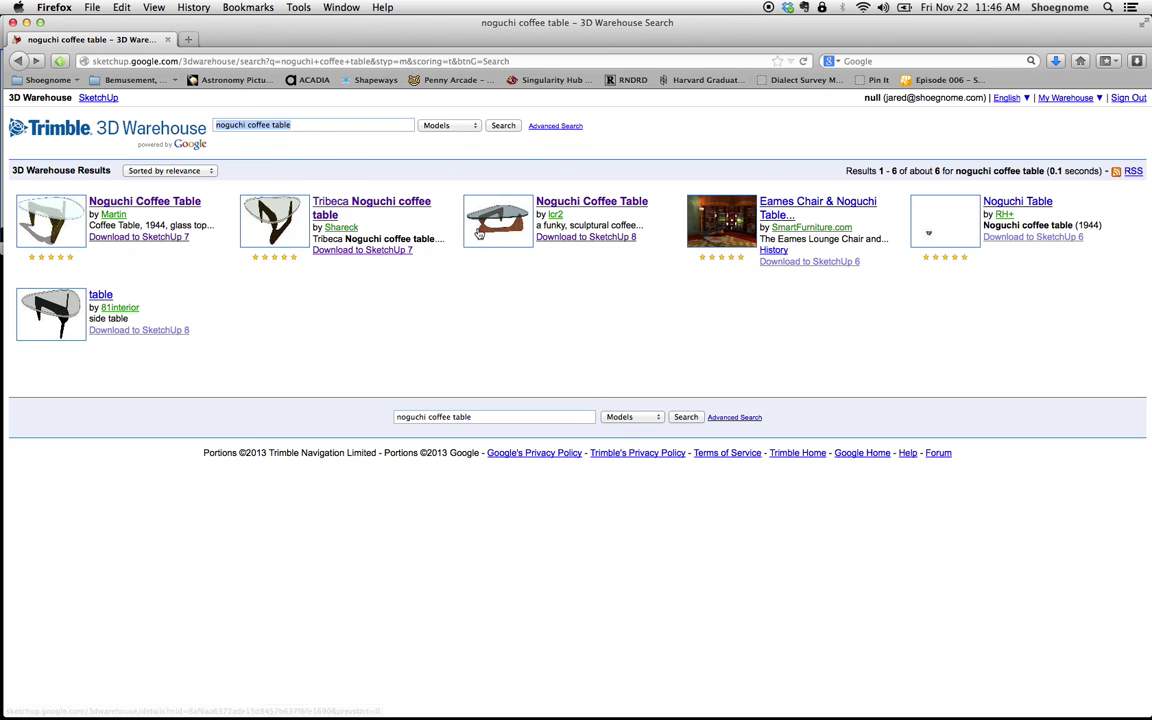
{"action": "left_click", "coordinate": [380, 297]}
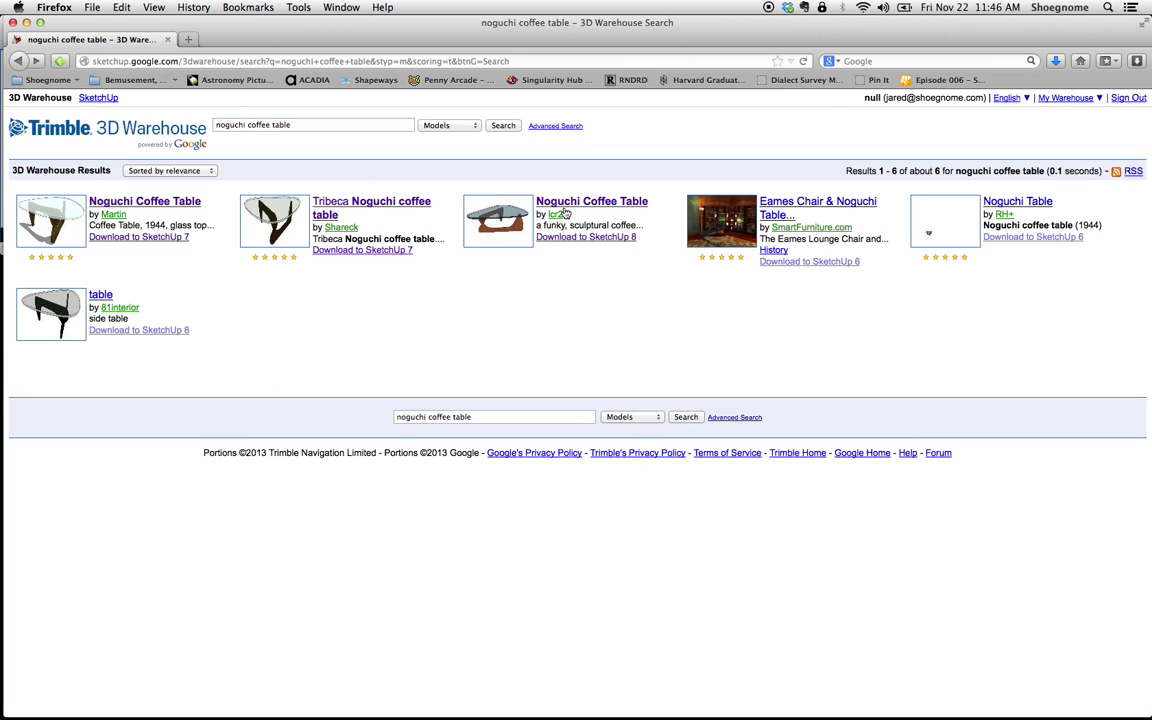
{"action": "left_click", "coordinate": [503, 182]}
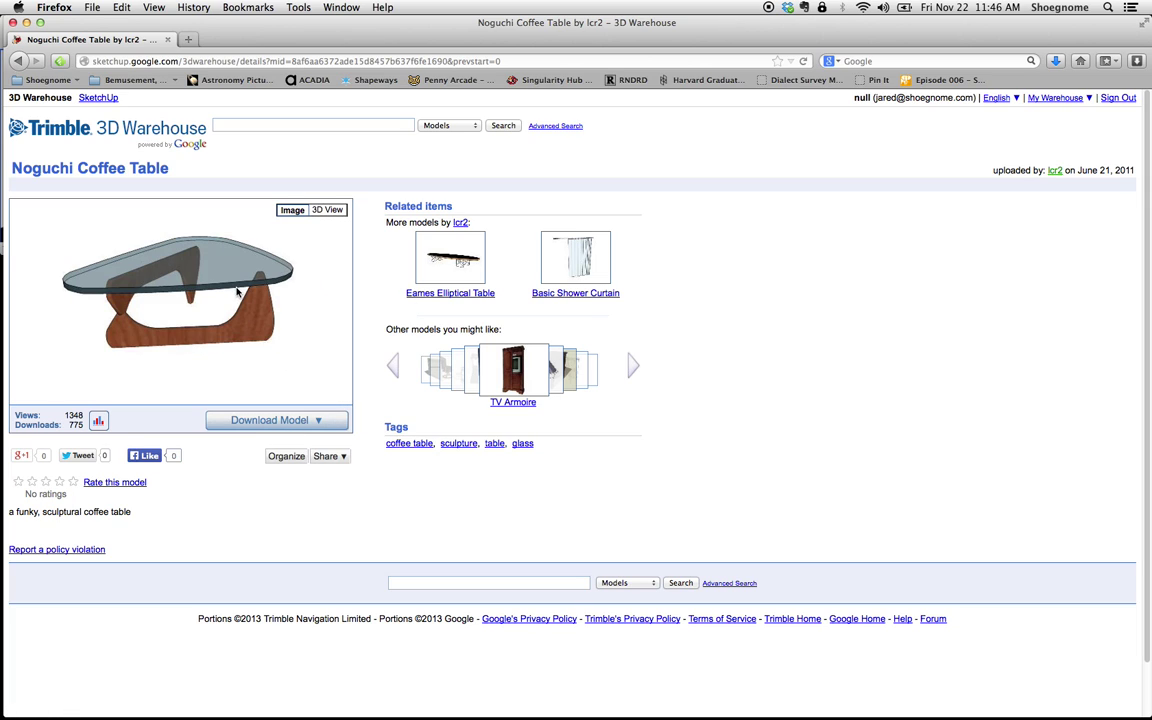
Download the model's SketchUp 8 version and bring up the Open with application list
{"action": "left_click", "coordinate": [310, 422]}
{"action": "left_click", "coordinate": [300, 449]}
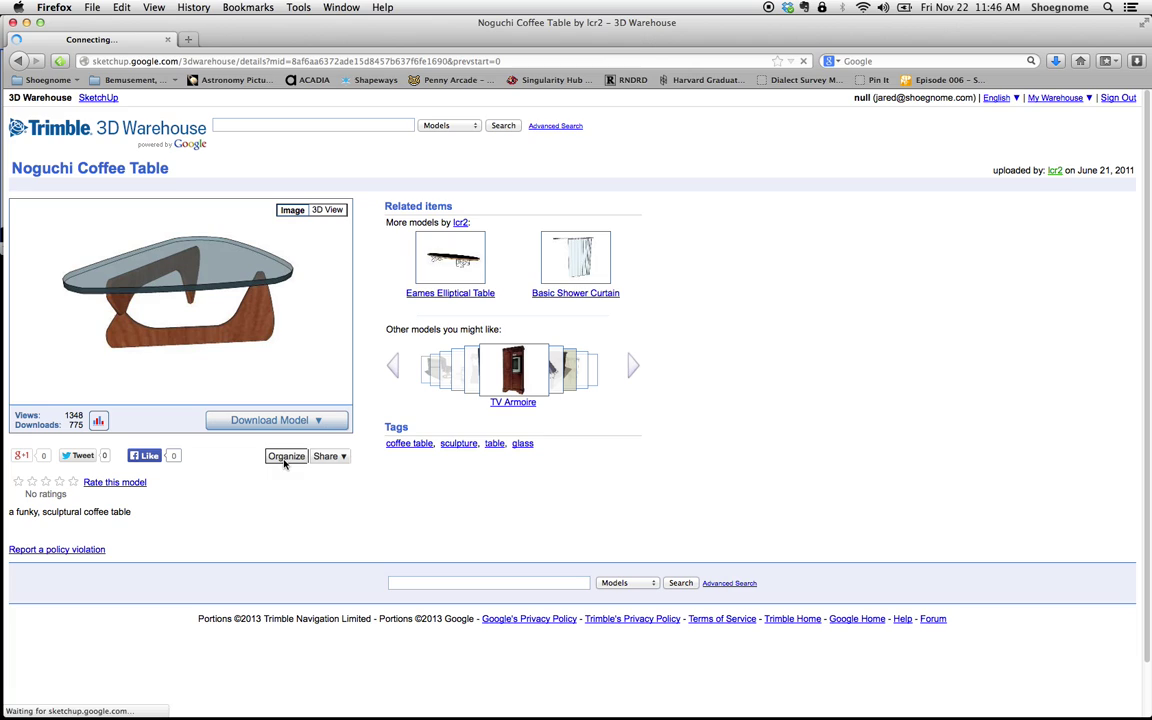
{"action": "left_click", "coordinate": [474, 141]}
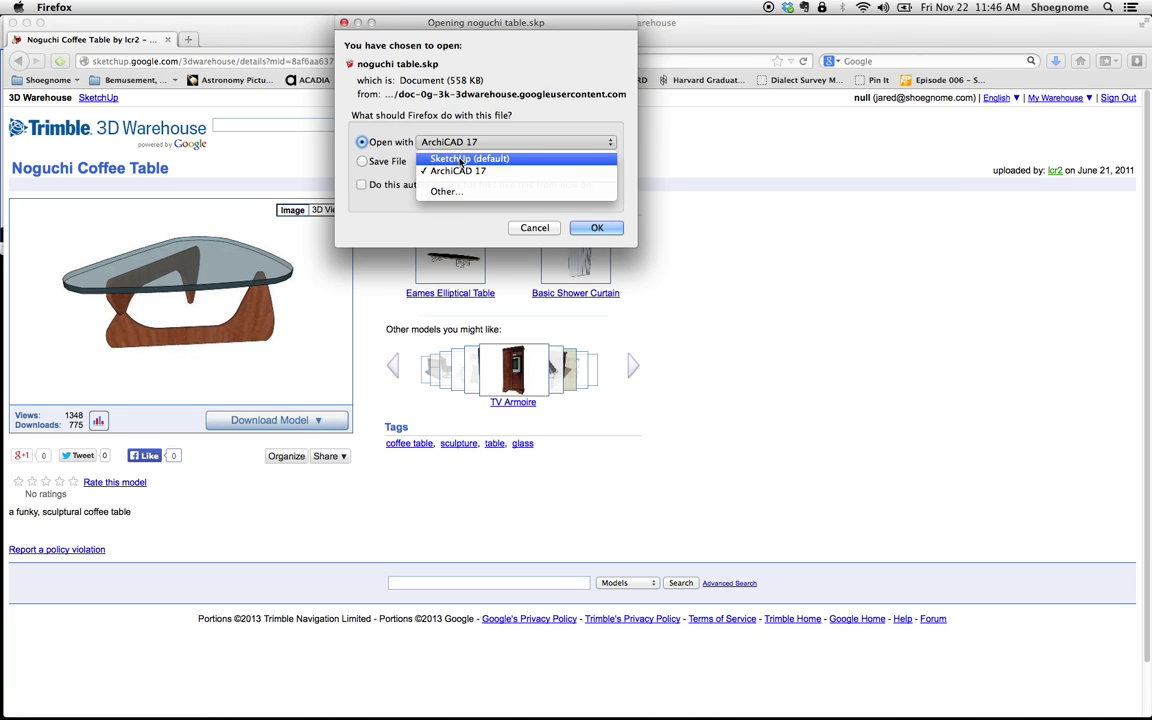
{"action": "left_click", "coordinate": [476, 160]}
{"action": "left_click", "coordinate": [474, 144]}
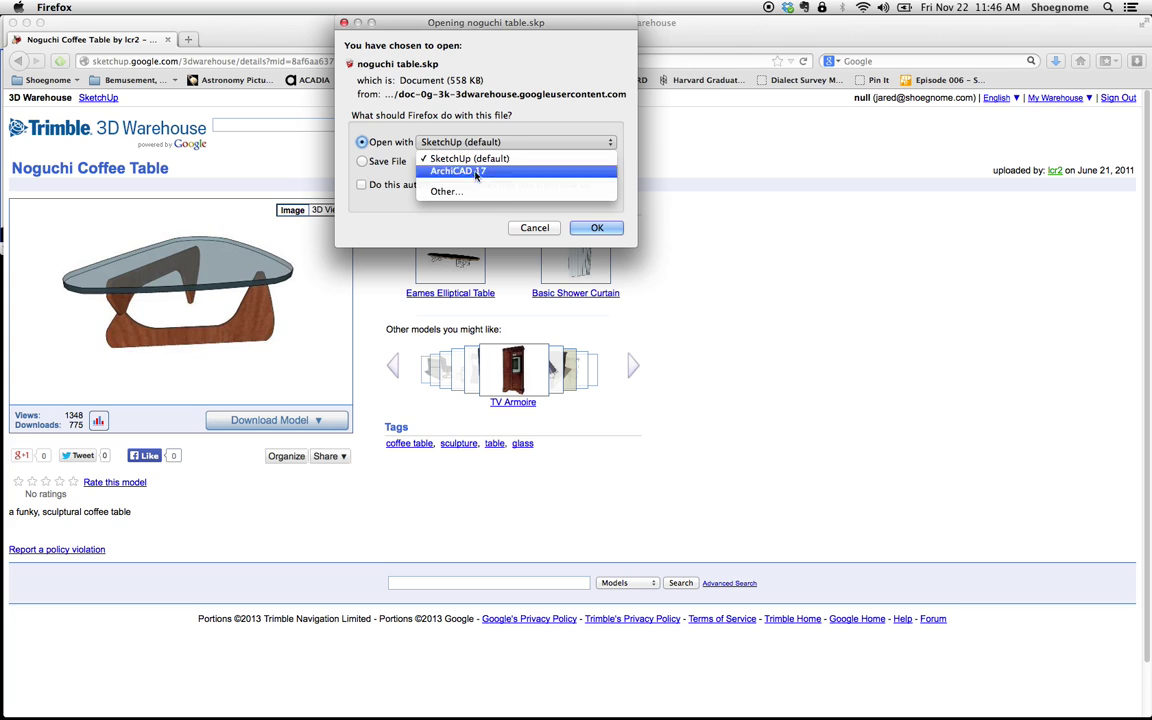
Choose ArchiCAD 17 from the Graphisoft folder as the opening application and confirm
{"action": "left_click", "coordinate": [470, 193]}
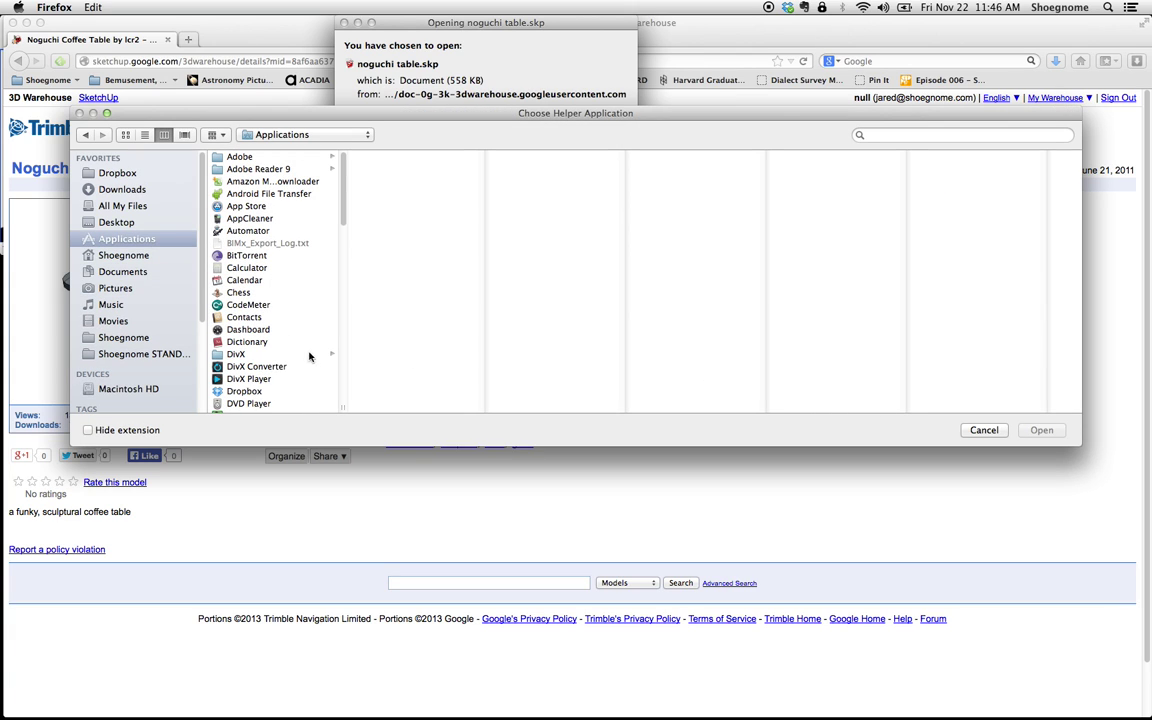
{"action": "scroll", "coordinate": [290, 350], "scroll_direction": "down", "scroll_amount": 10}
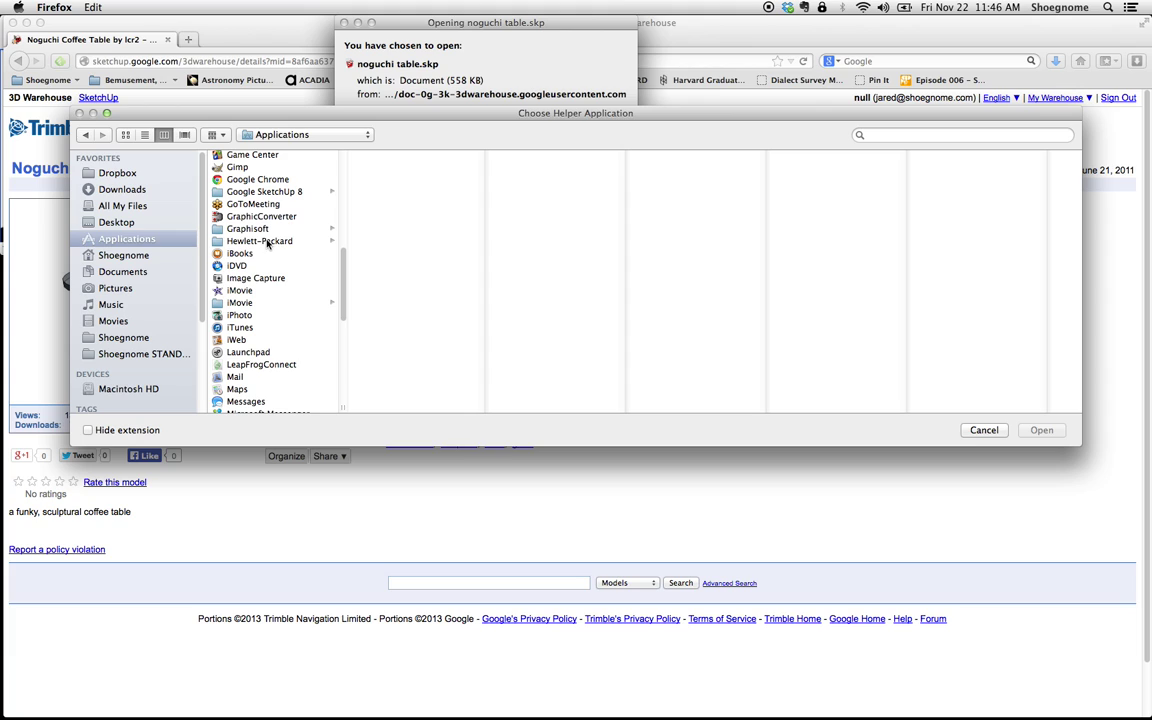
{"action": "left_click", "coordinate": [260, 229]}
{"action": "left_click", "coordinate": [412, 181]}
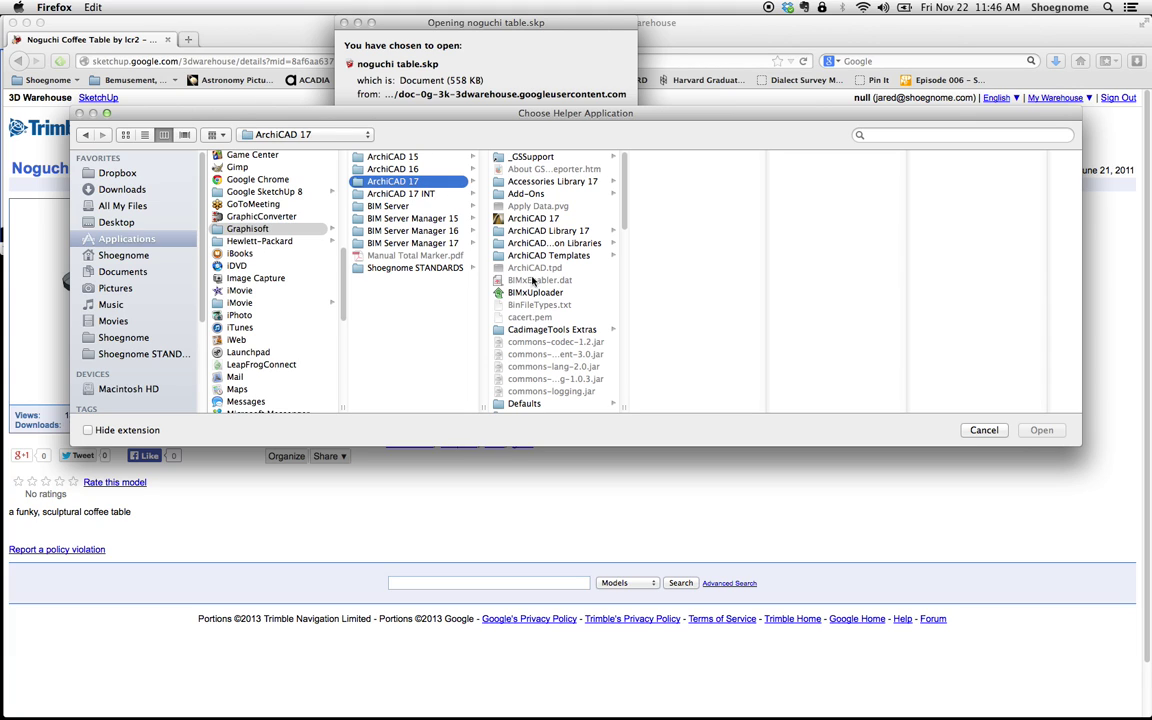
{"action": "left_click", "coordinate": [533, 218]}
{"action": "left_click", "coordinate": [1041, 430]}
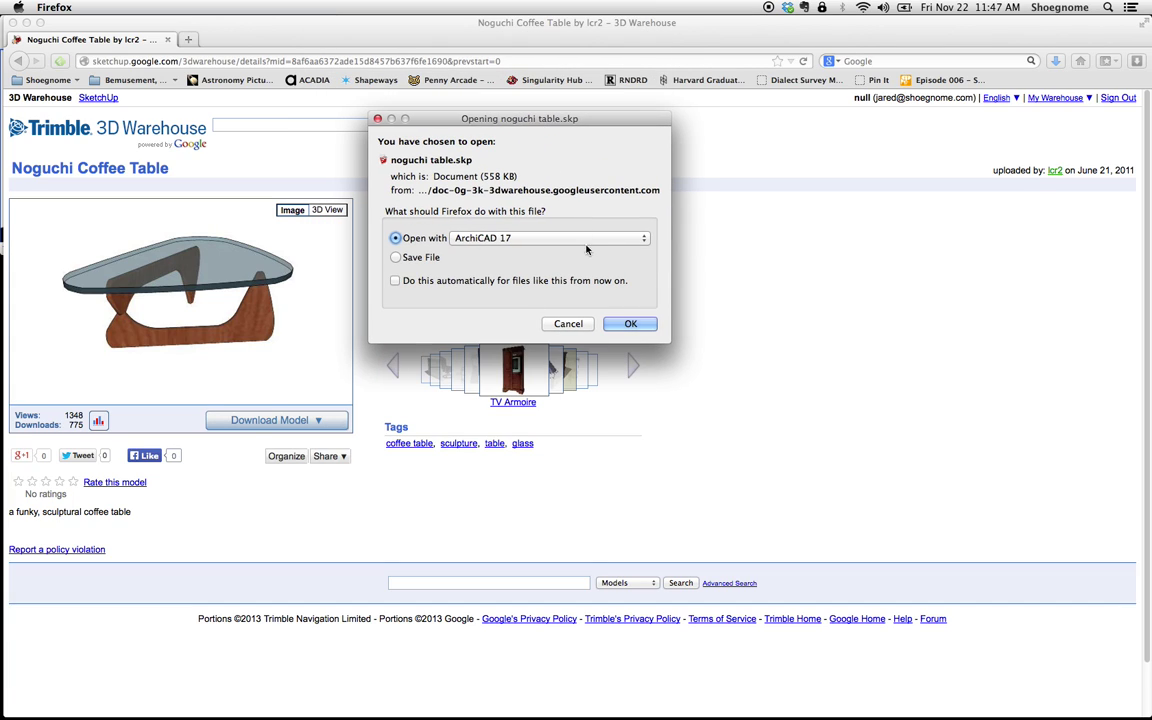
{"action": "left_click", "coordinate": [631, 324]}
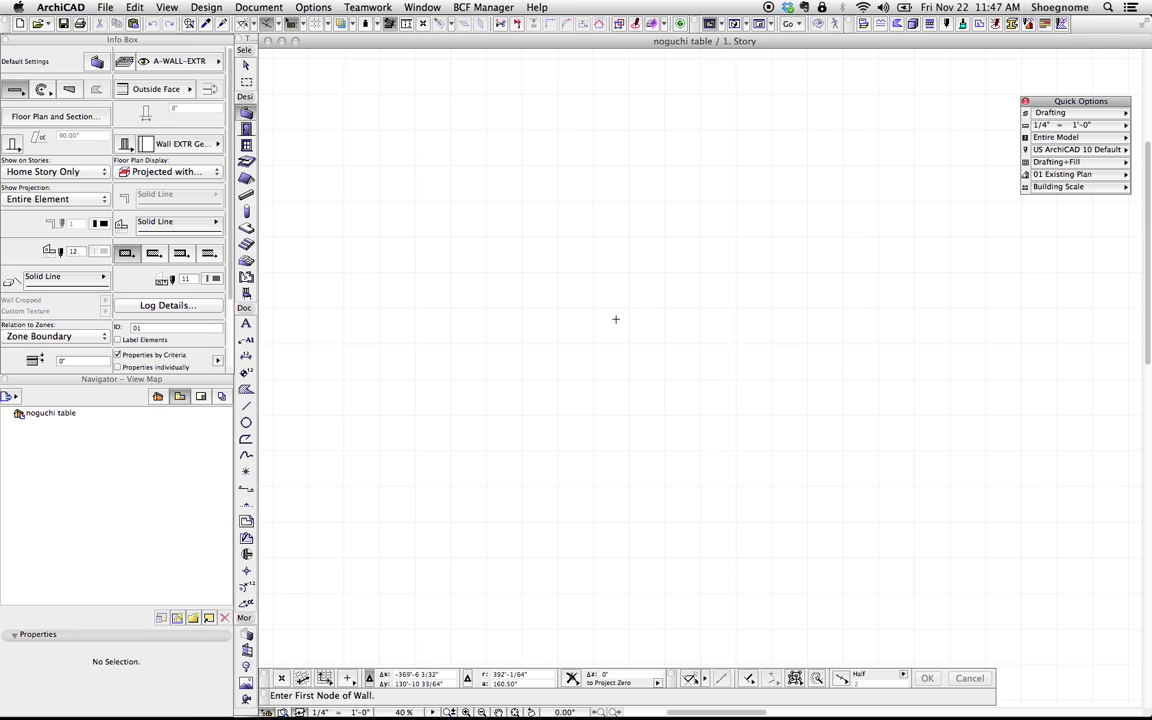
Zoom to fit the imported table, marquee-select it with the Arrow tool, and press F5 for 3D
{"action": "scroll", "coordinate": [614, 375], "scroll_direction": "down", "scroll_amount": 1}
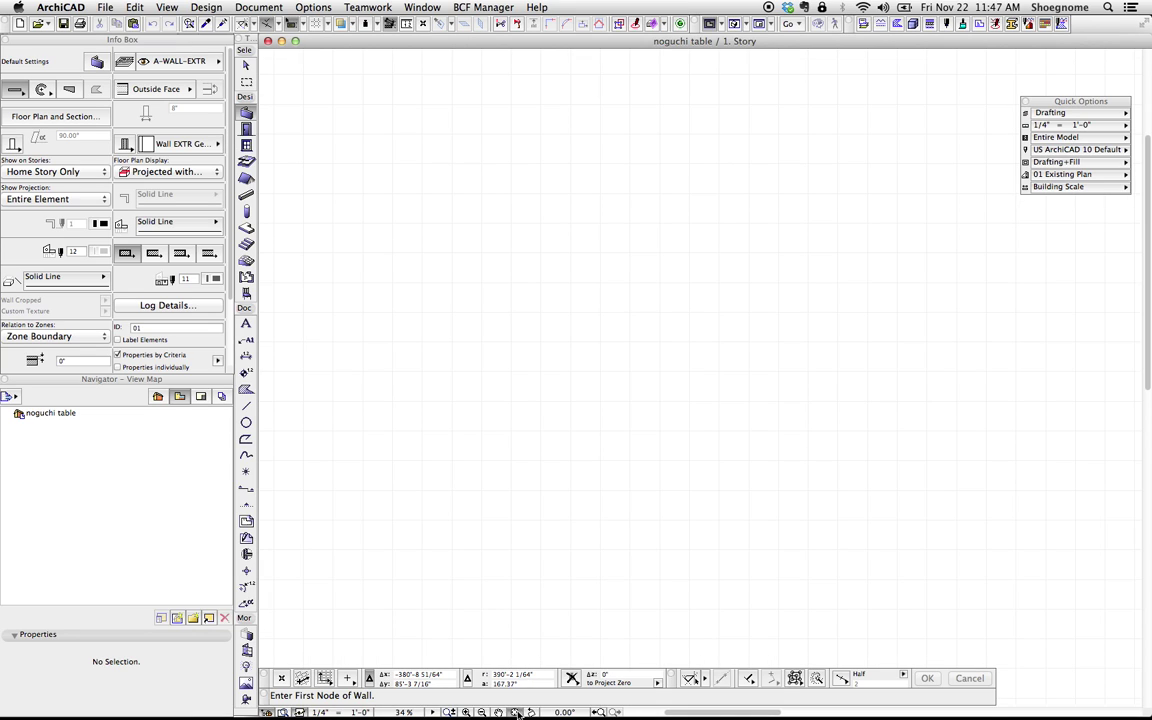
{"action": "key", "text": "super+apostrophe"}
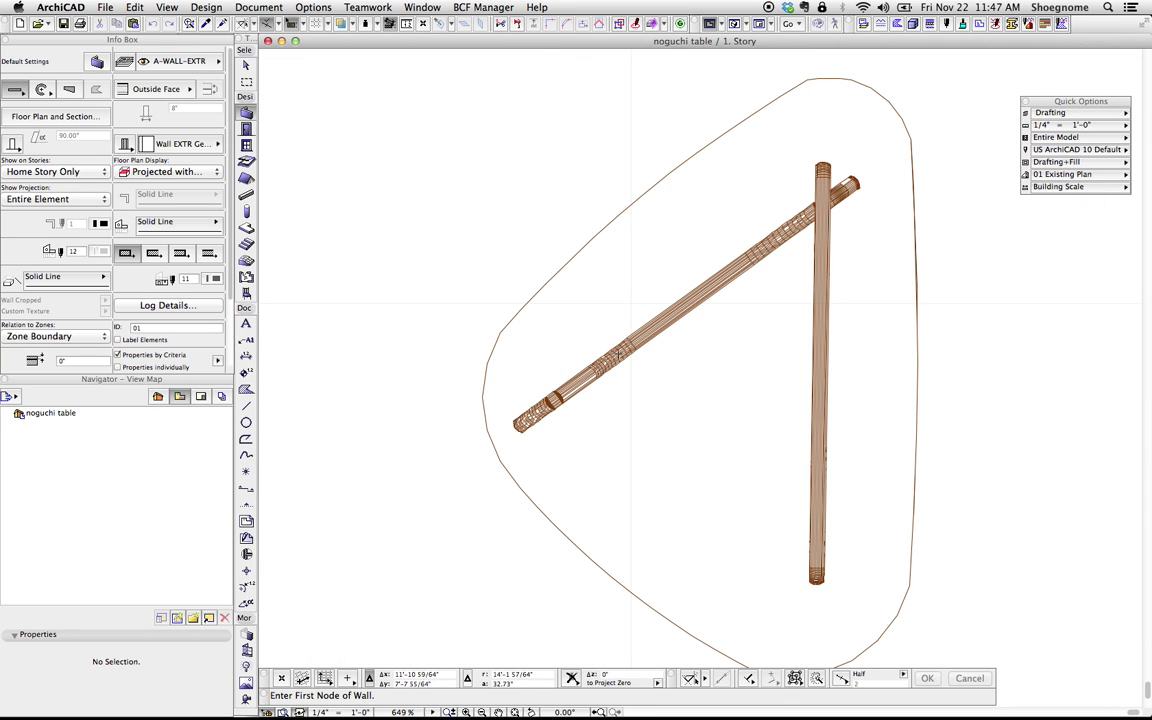
{"action": "key", "text": "shift+F1"}
{"action": "left_click", "coordinate": [636, 369]}
{"action": "left_click", "coordinate": [503, 256]}
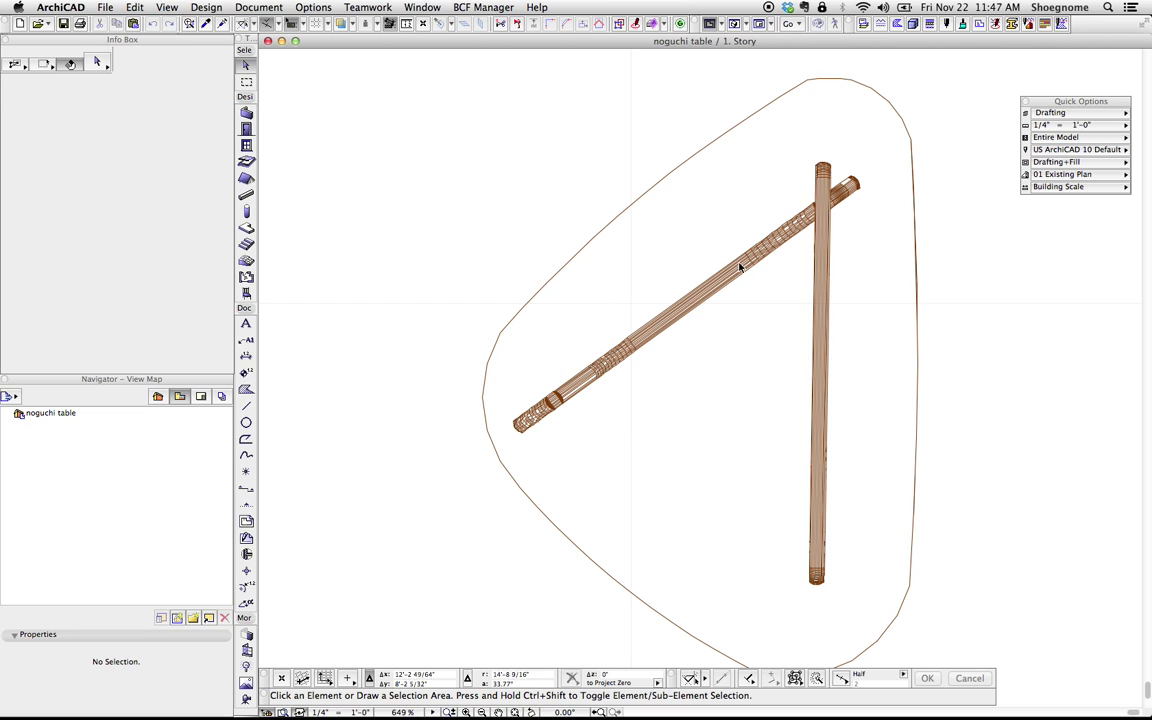
{"action": "left_click", "coordinate": [1029, 388]}
{"action": "left_click", "coordinate": [618, 170]}
{"action": "key", "text": "F5"}
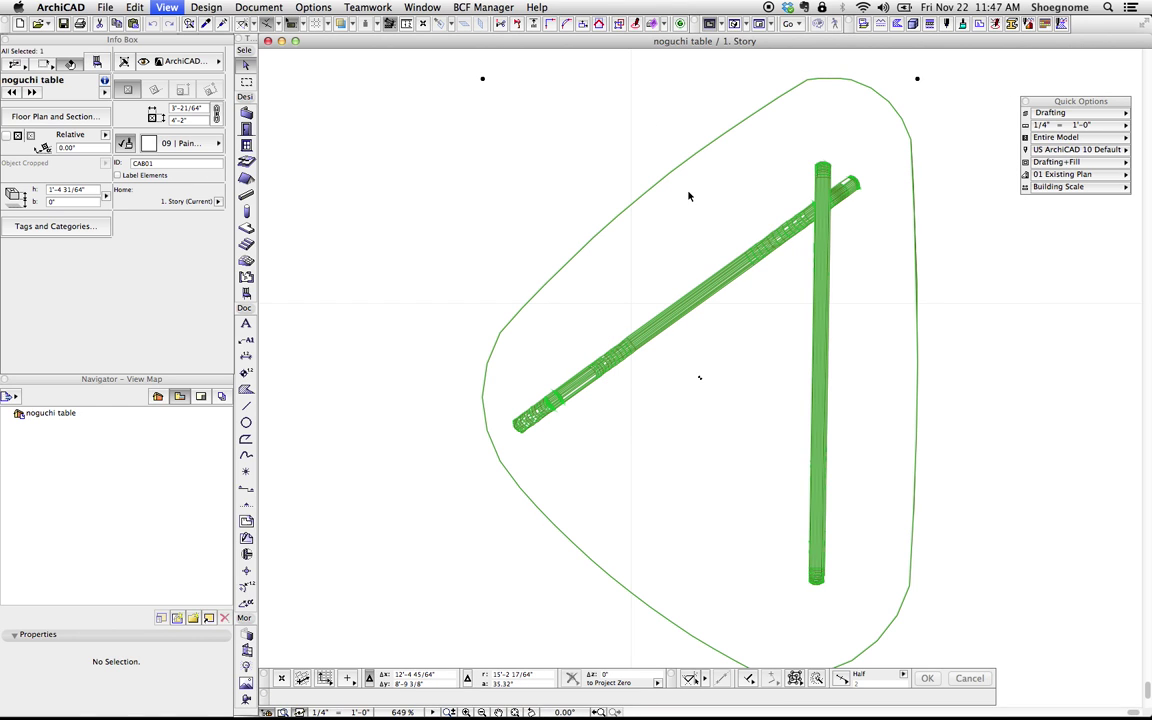
Zoom and orbit the 3D view to inspect the glass top and crossed legs, then return to plan
{"action": "scroll", "coordinate": [410, 430], "scroll_direction": "up", "scroll_amount": 10}
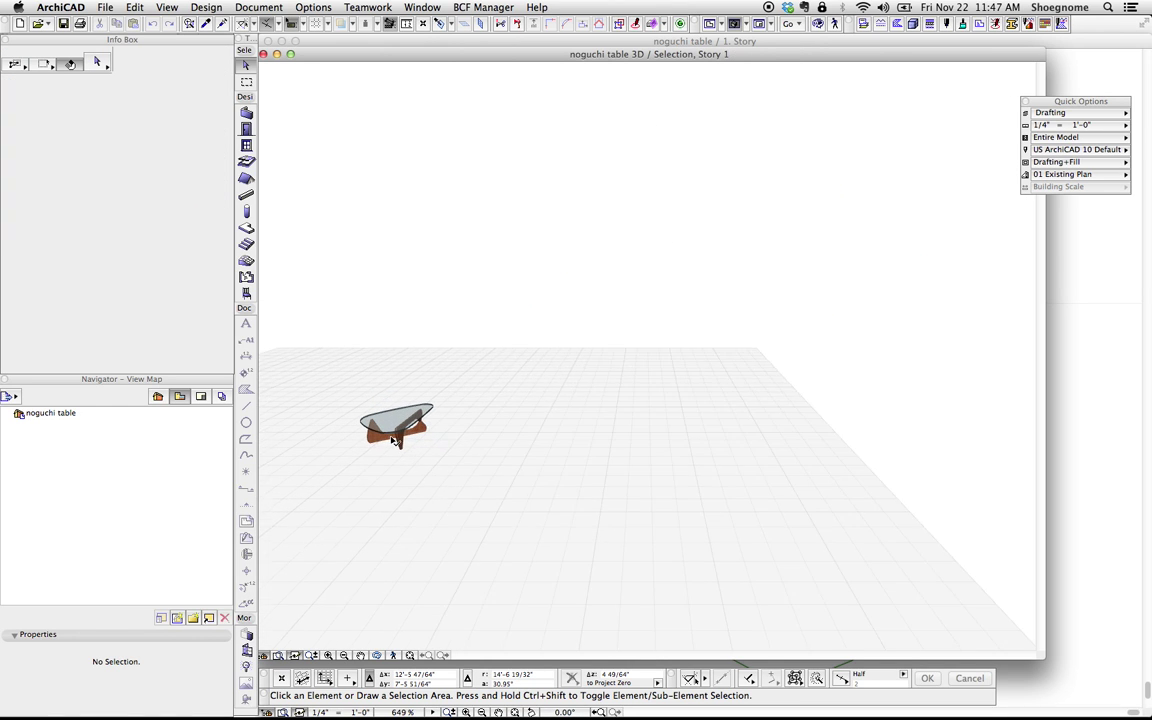
{"action": "middle_click_drag", "start_coordinate": [557, 471], "coordinate": [560, 342], "text": "shift"}
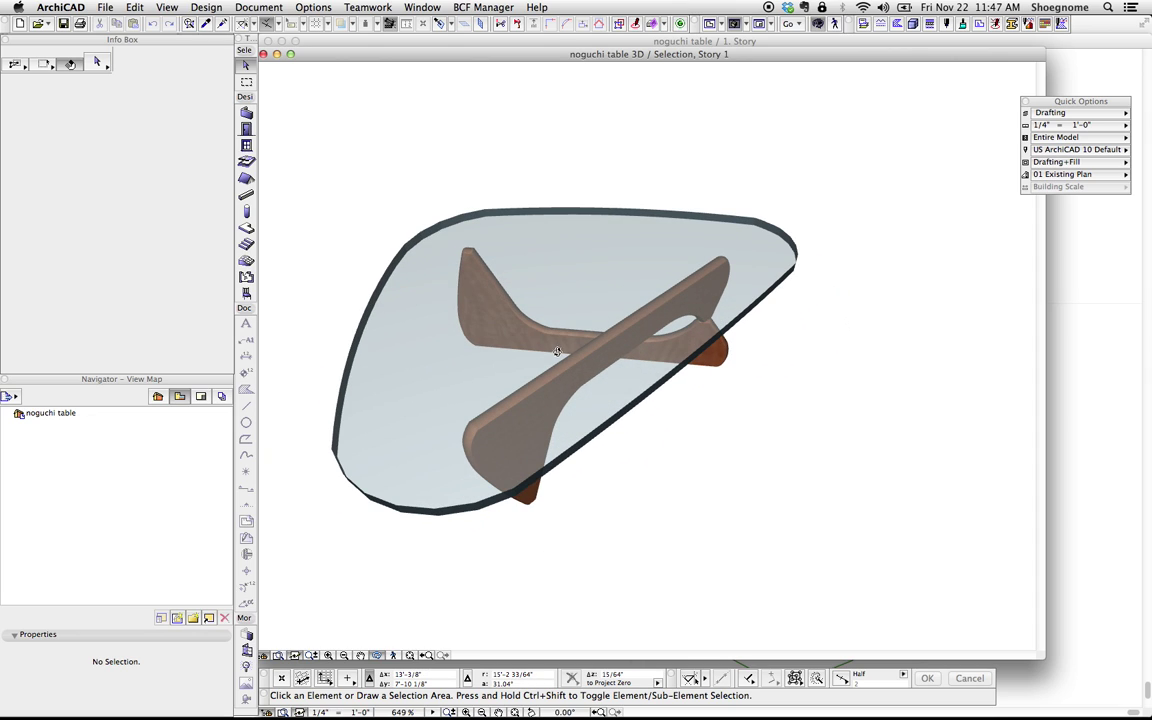
{"action": "left_click", "coordinate": [563, 347]}
{"action": "left_click", "coordinate": [405, 141]}
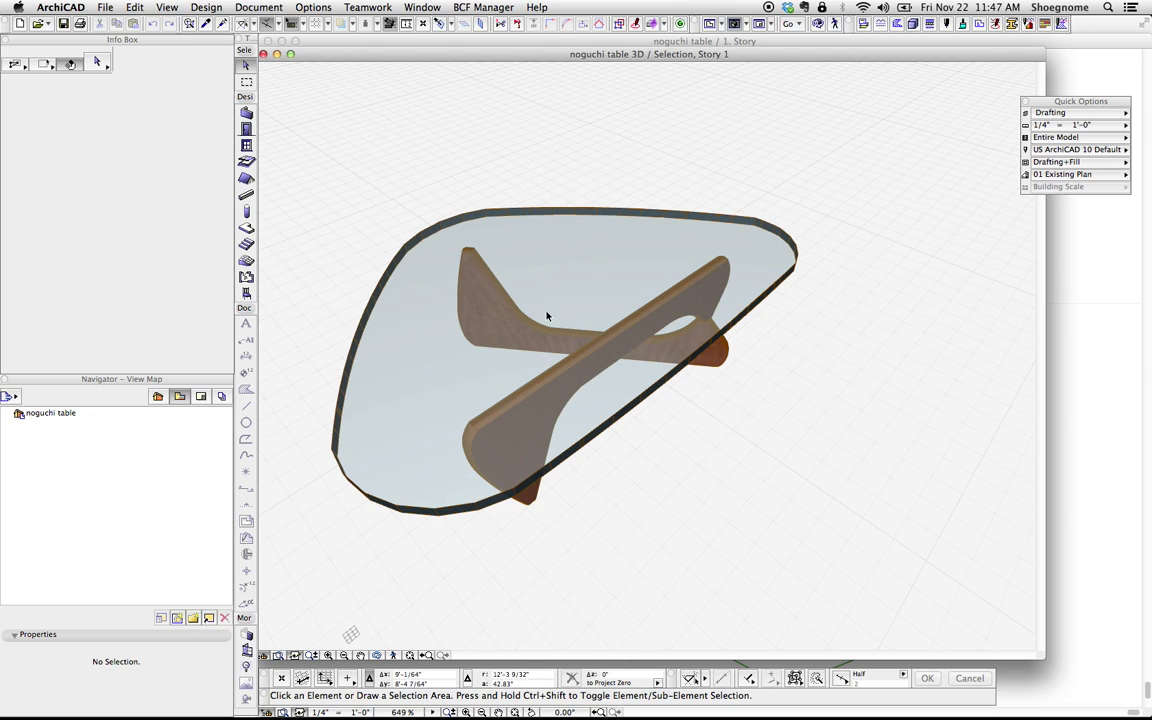
{"action": "left_click", "coordinate": [784, 452]}
{"action": "left_click", "coordinate": [306, 154]}
{"action": "left_click", "coordinate": [314, 159]}
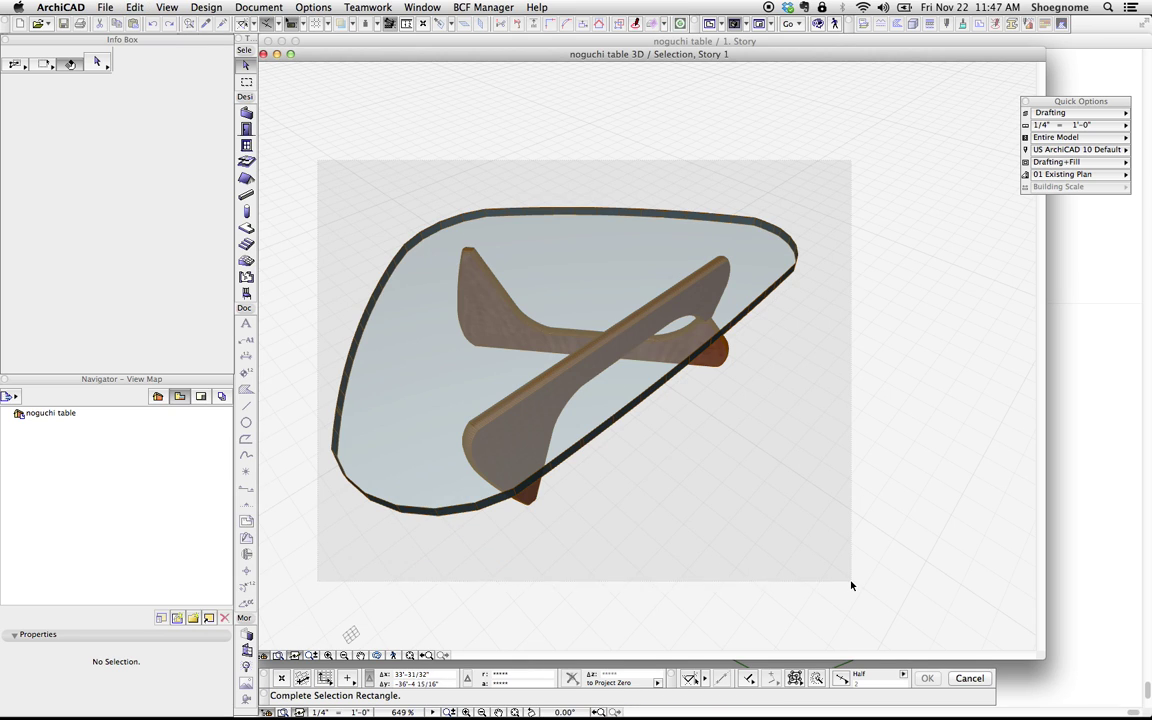
{"action": "left_click", "coordinate": [853, 581]}
{"action": "left_click", "coordinate": [715, 314]}
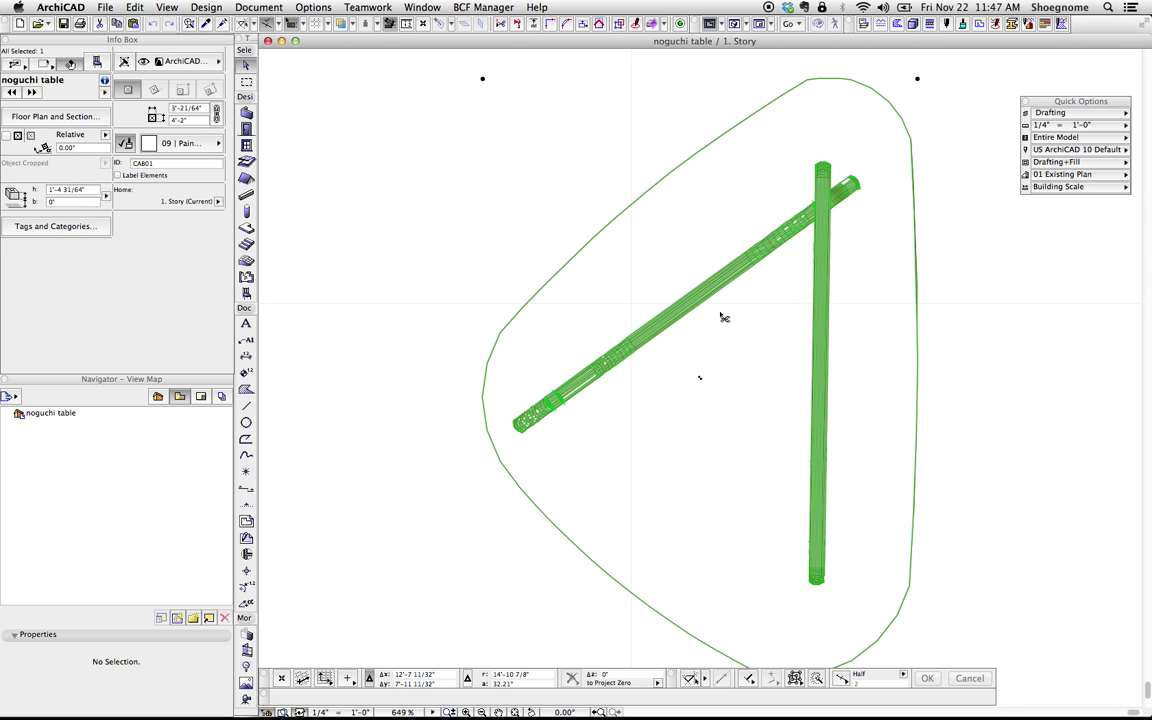
Review the table's rotation and scaling parameters in its object settings without changing them
{"action": "double_click", "coordinate": [722, 319]}
{"action": "left_click", "coordinate": [522, 347]}
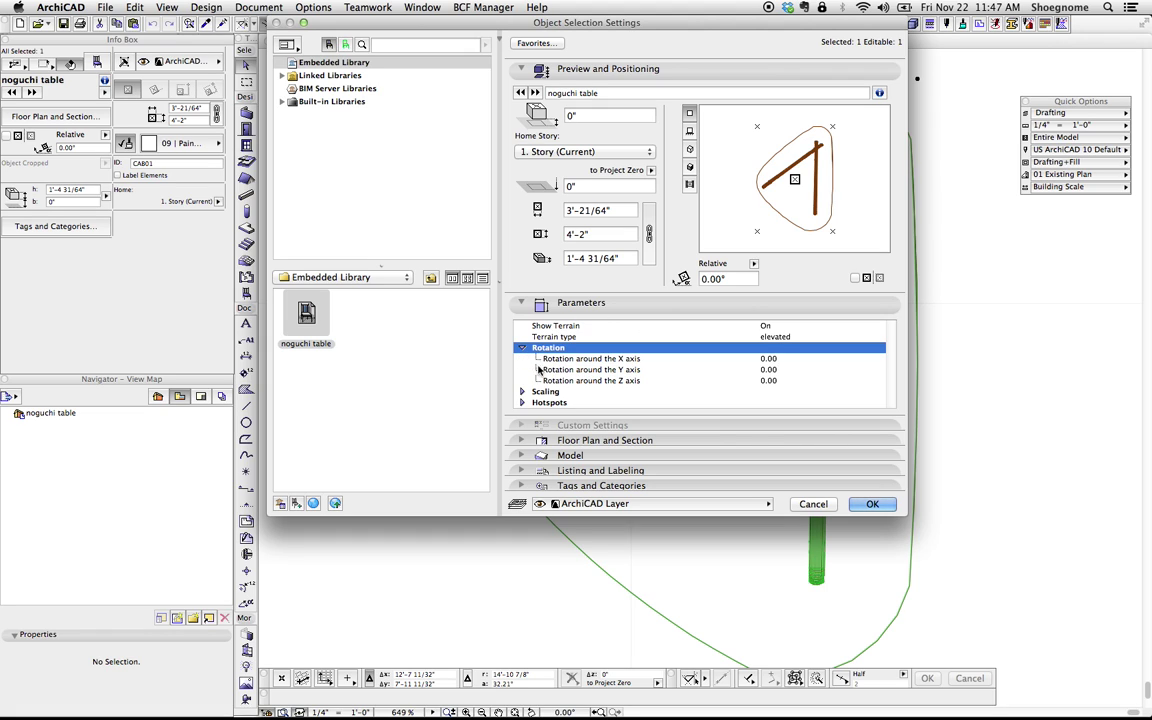
{"action": "left_click", "coordinate": [530, 392]}
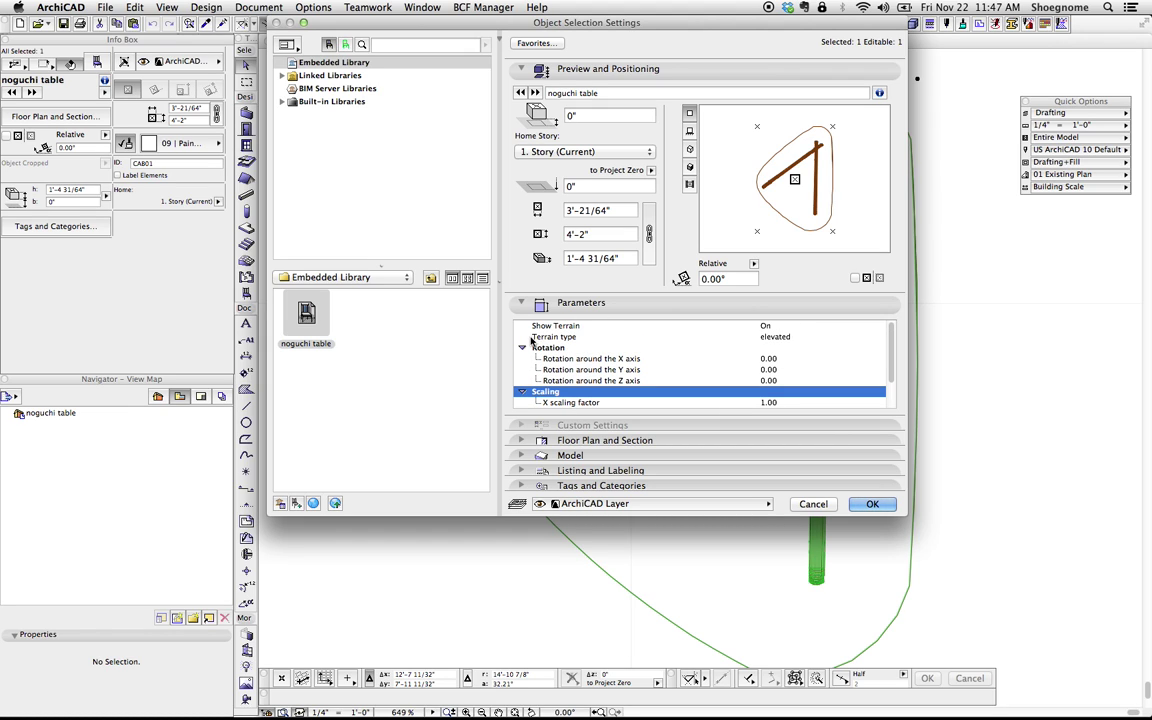
{"action": "left_click", "coordinate": [522, 348]}
{"action": "left_click", "coordinate": [522, 358]}
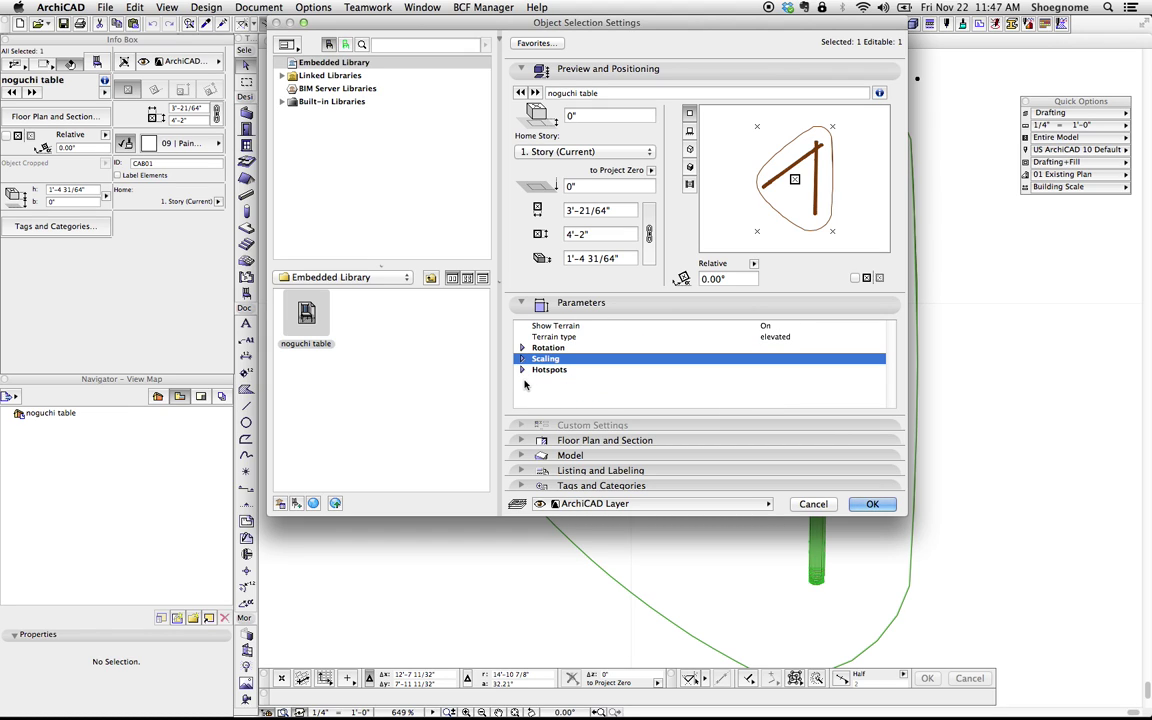
{"action": "key", "text": "Return"}
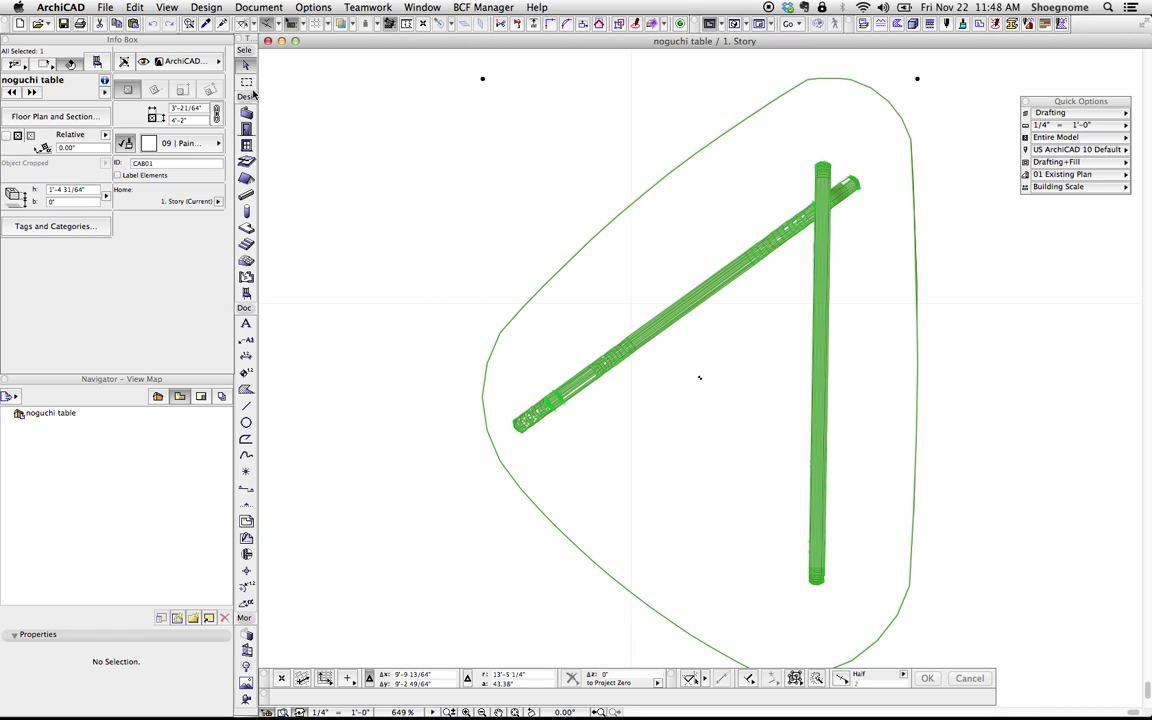
Recenter and deselect the table, then bring the 3D Warehouse page forward
{"action": "scroll", "coordinate": [697, 278], "scroll_direction": "down", "scroll_amount": 3}
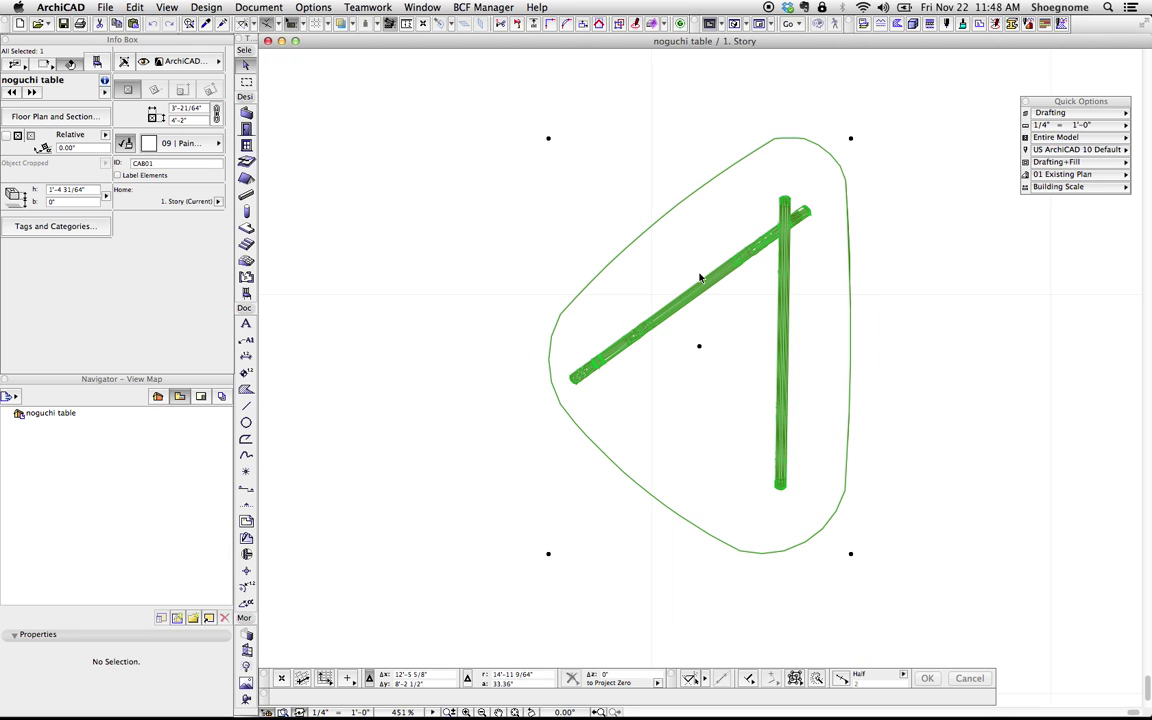
{"action": "middle_click_drag", "start_coordinate": [697, 278], "coordinate": [609, 255]}
{"action": "left_click", "coordinate": [606, 297]}
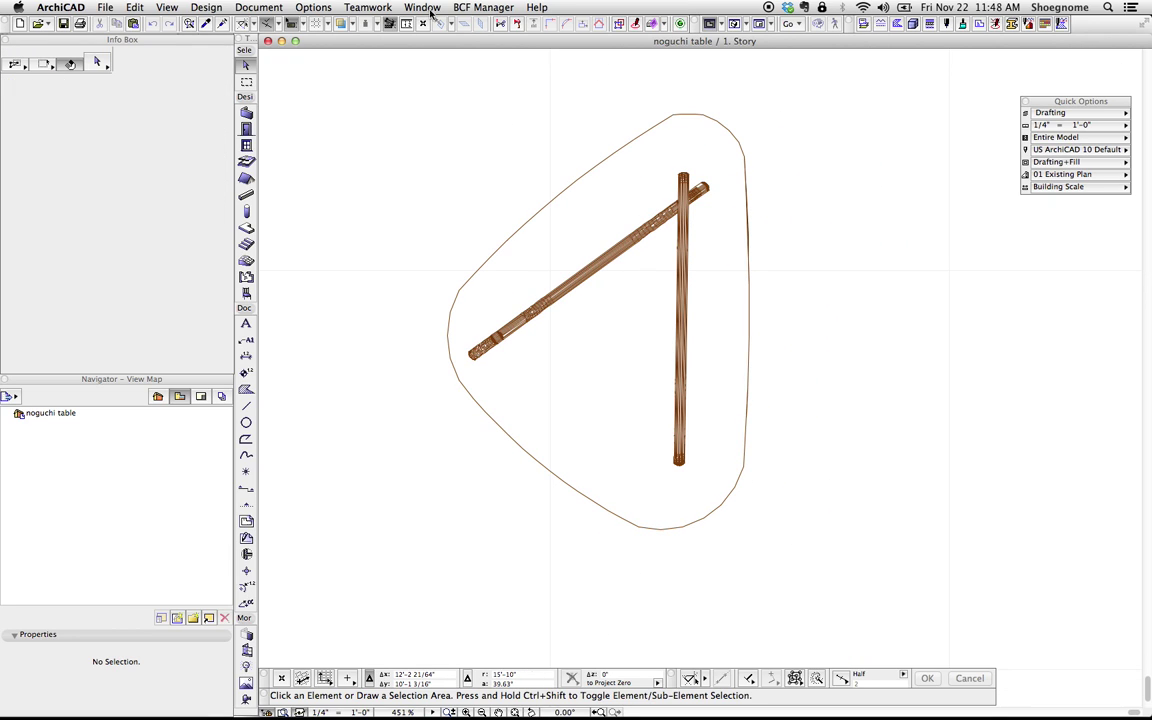
{"action": "left_click_drag", "start_coordinate": [424, 41], "coordinate": [420, 190]}
{"action": "left_click", "coordinate": [462, 42]}
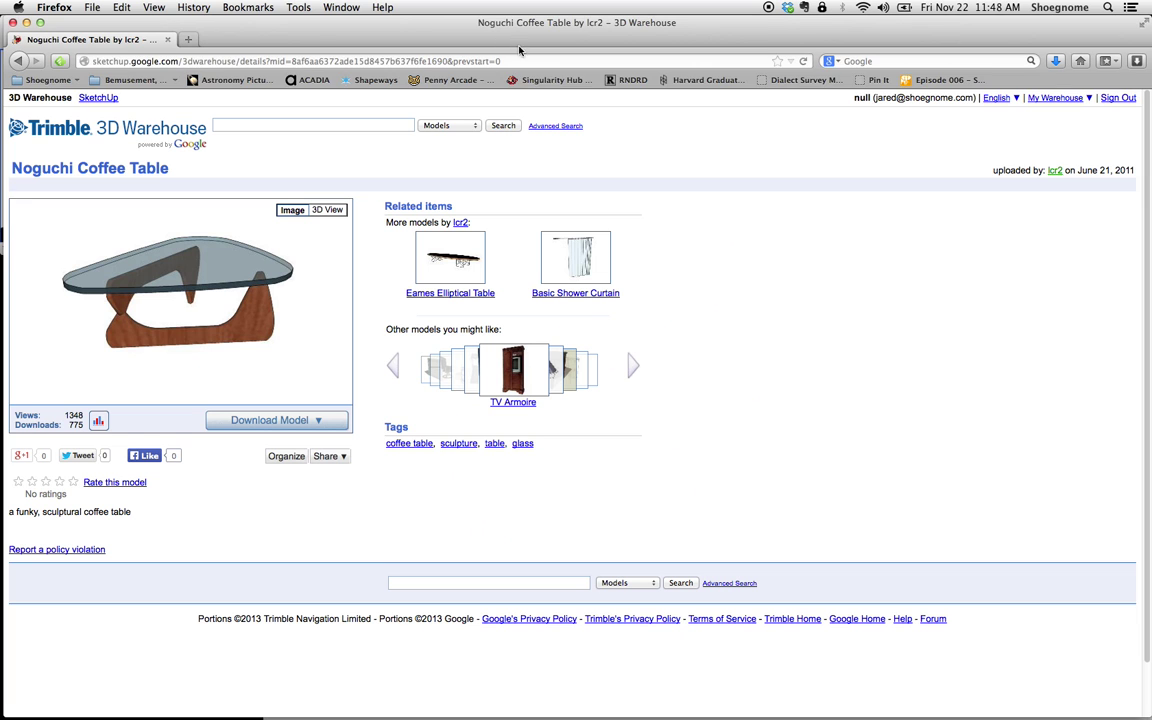
Drag noguchi table 2.skp from the desktop onto the ArchiCAD floor plan
{"action": "key", "text": "super+Tab"}
{"action": "left_click_drag", "start_coordinate": [538, 158], "coordinate": [430, 62]}
{"action": "left_click_drag", "start_coordinate": [1070, 104], "coordinate": [1060, 334]}
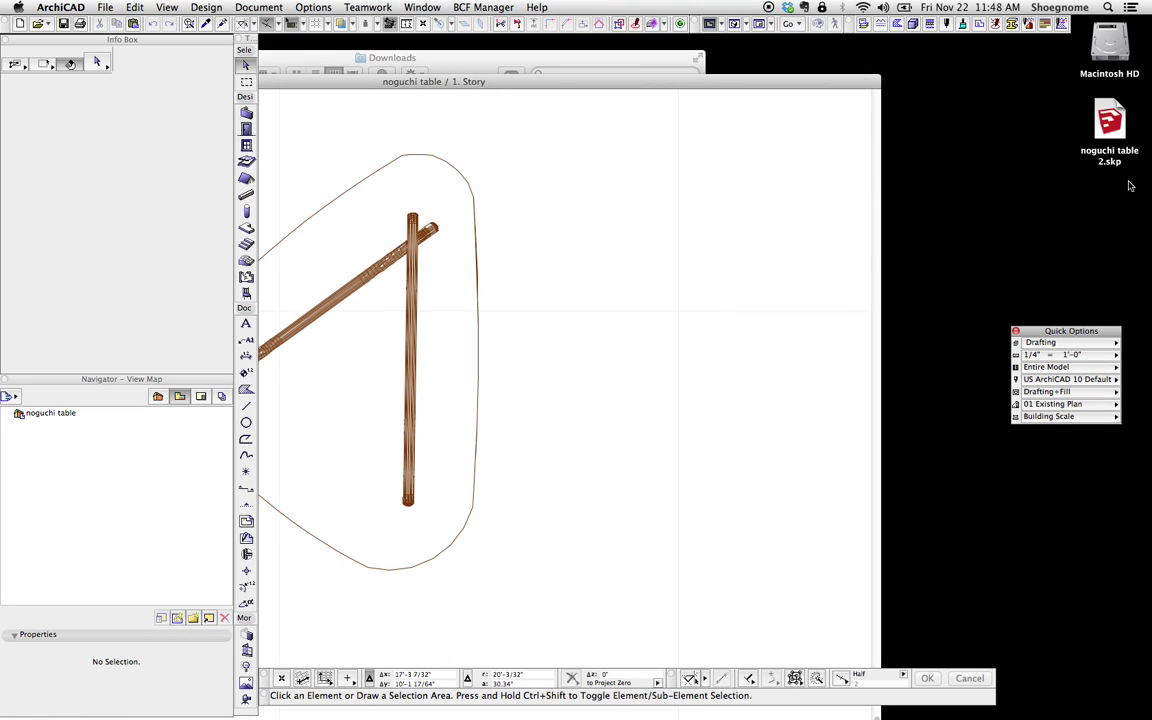
{"action": "left_click", "coordinate": [1112, 121]}
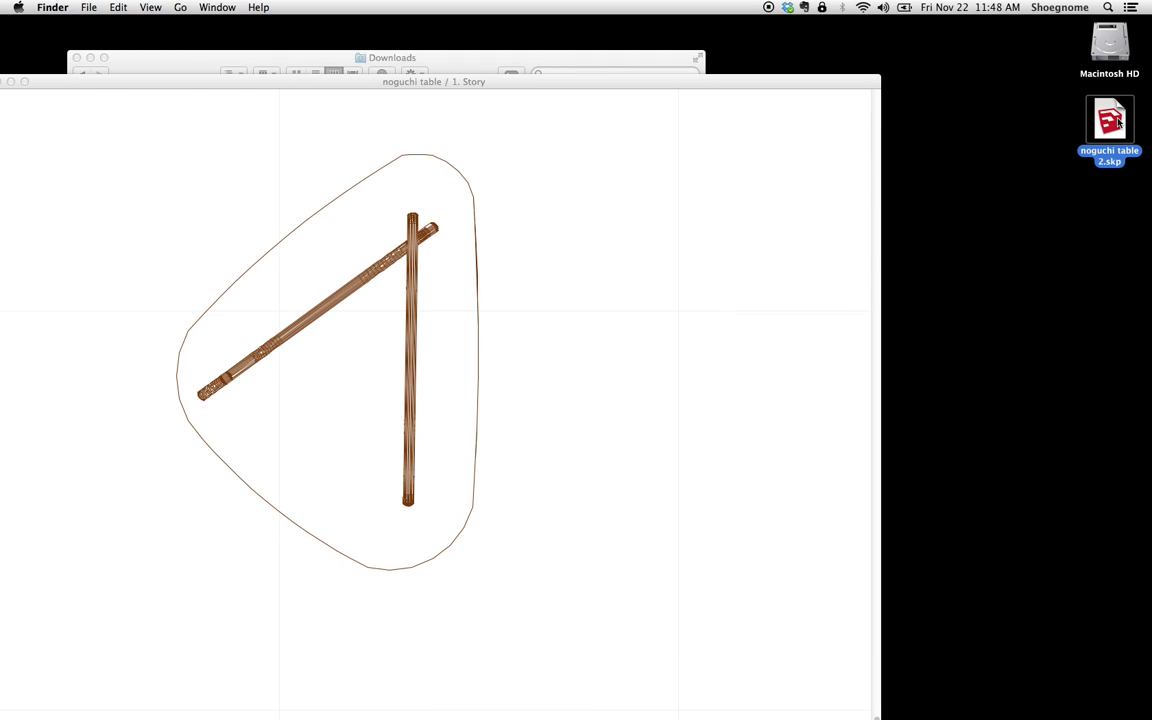
{"action": "left_click_drag", "start_coordinate": [1110, 121], "coordinate": [705, 195]}
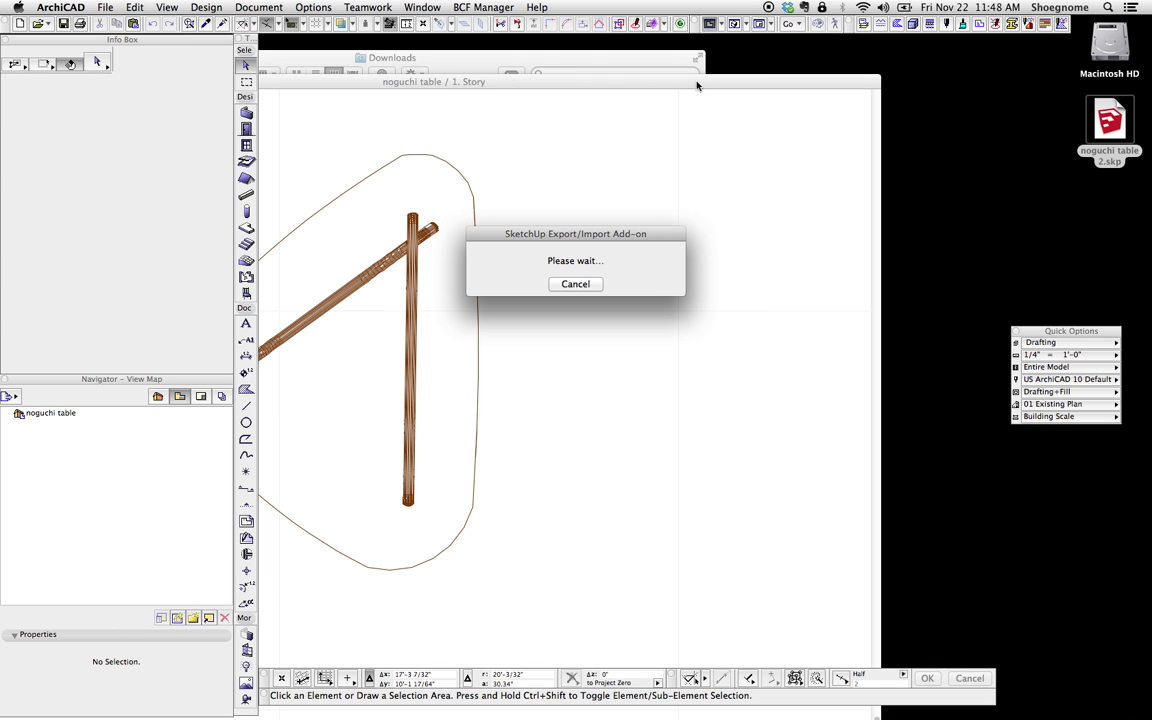
Place the second table to the right of the first and select it
{"action": "scroll", "coordinate": [599, 334], "scroll_direction": "down", "scroll_amount": 5}
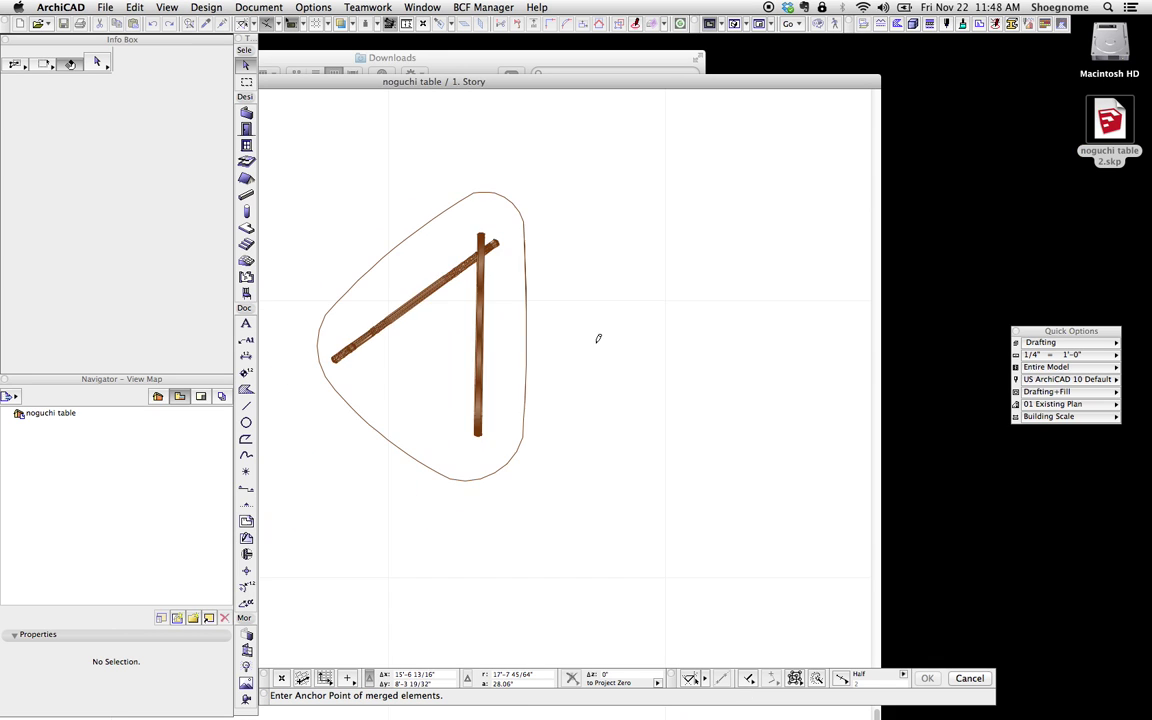
{"action": "scroll", "coordinate": [564, 343], "scroll_direction": "right", "scroll_amount": 3}
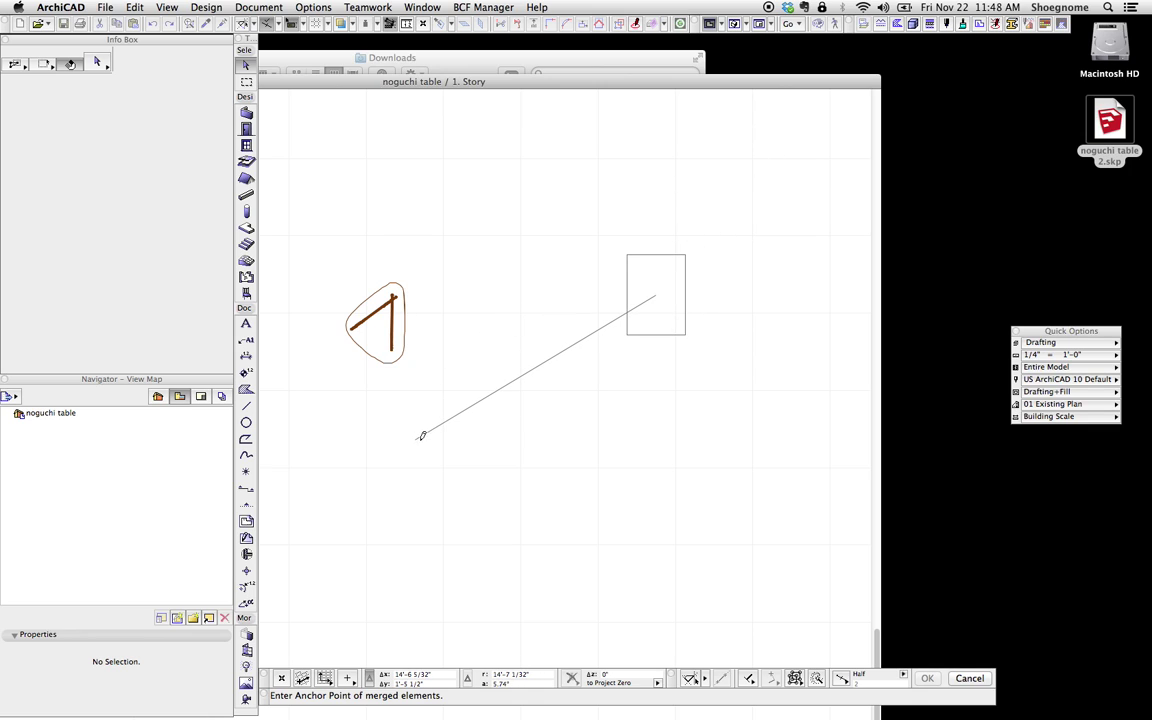
{"action": "left_click", "coordinate": [452, 422]}
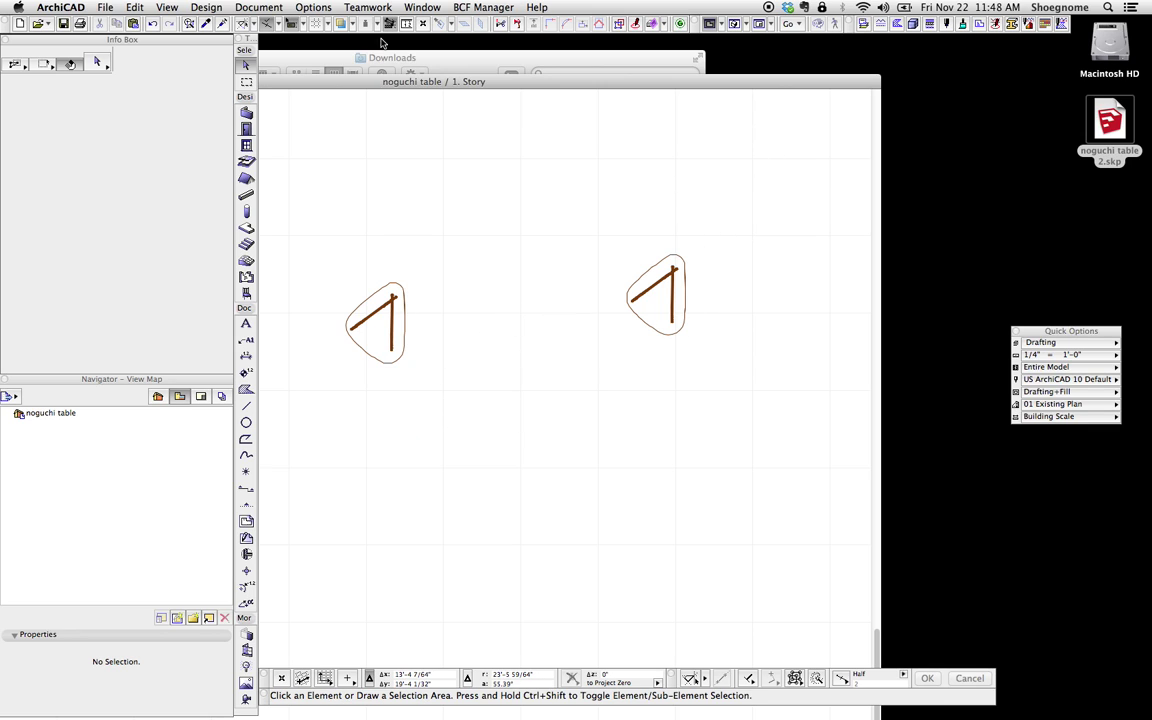
{"action": "left_click", "coordinate": [717, 378]}
{"action": "left_click", "coordinate": [562, 214]}
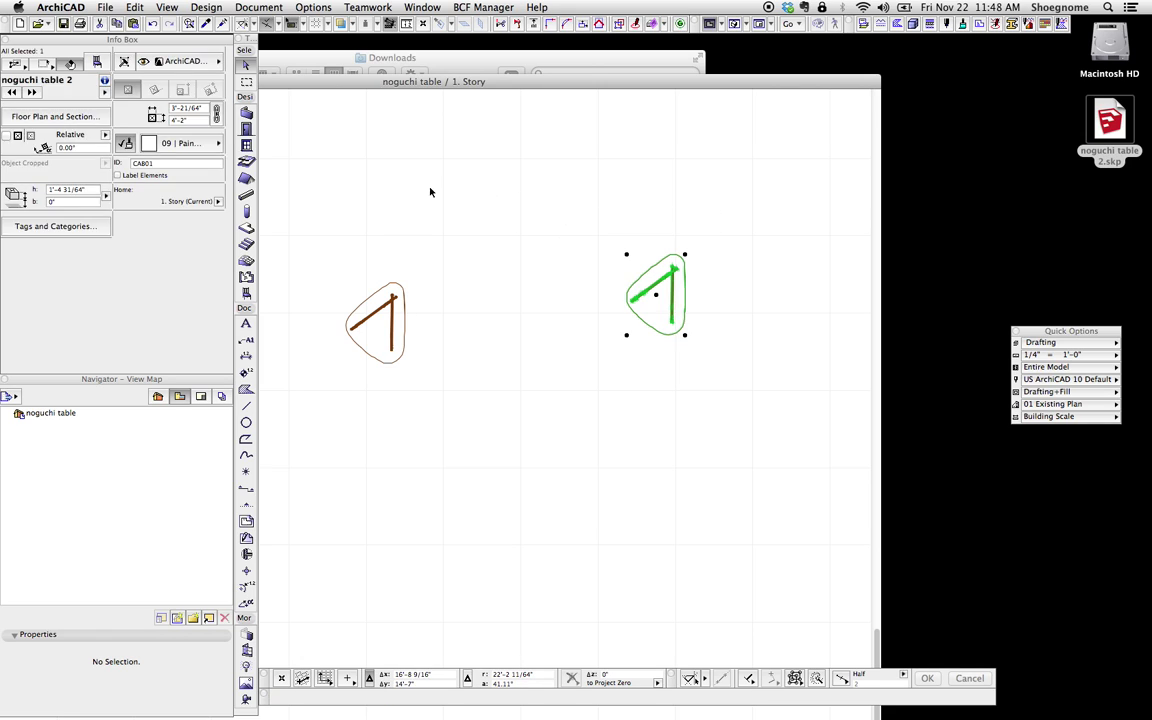
{"action": "left_click", "coordinate": [429, 190]}
{"action": "left_click", "coordinate": [105, 7]}
{"action": "mouse_move", "coordinate": [160, 162]}
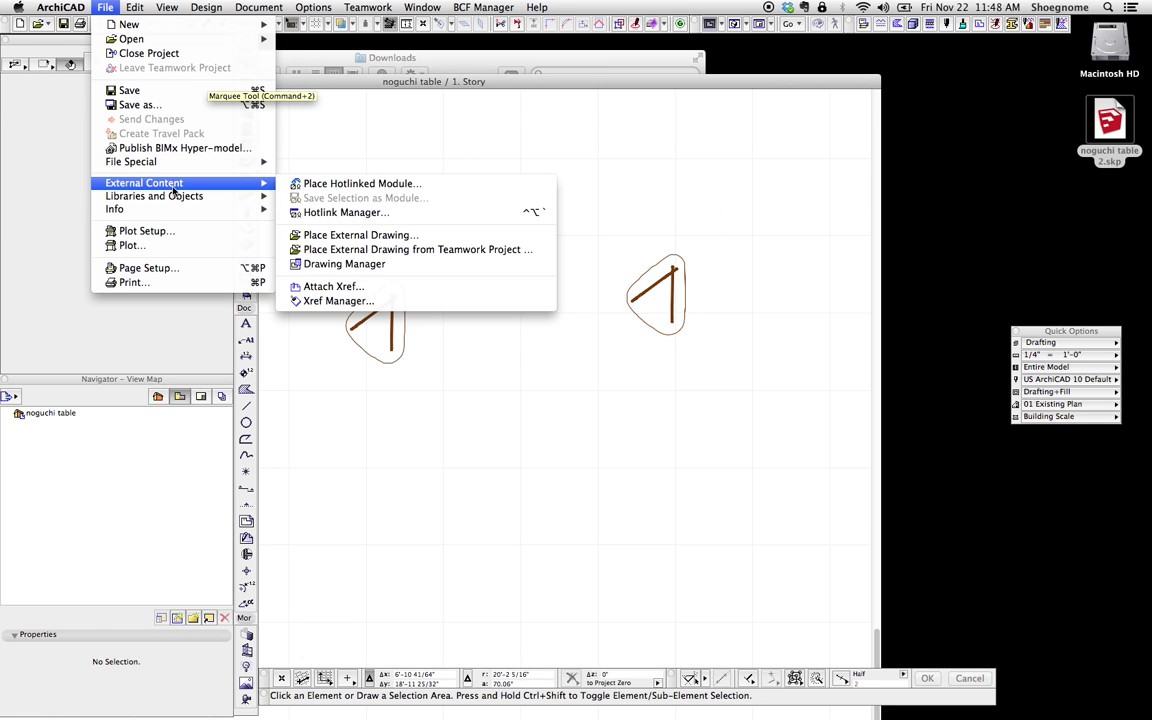
{"action": "mouse_move", "coordinate": [160, 196]}
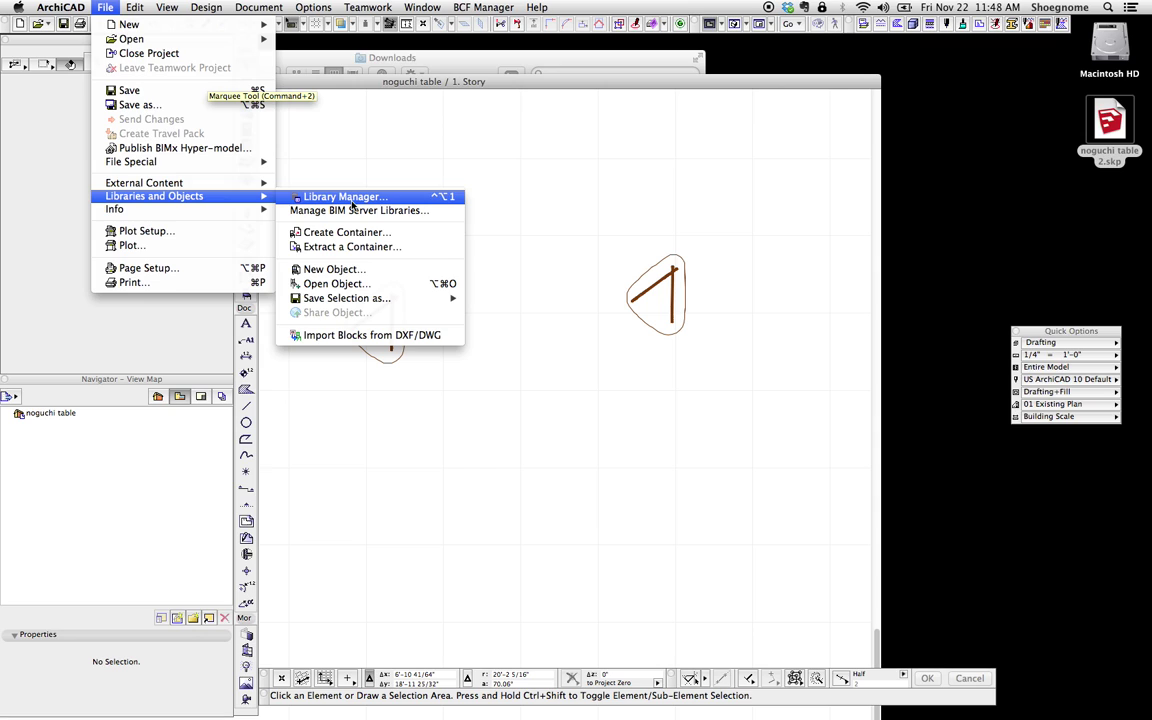
{"action": "left_click", "coordinate": [345, 197]}
{"action": "left_click", "coordinate": [480, 192]}
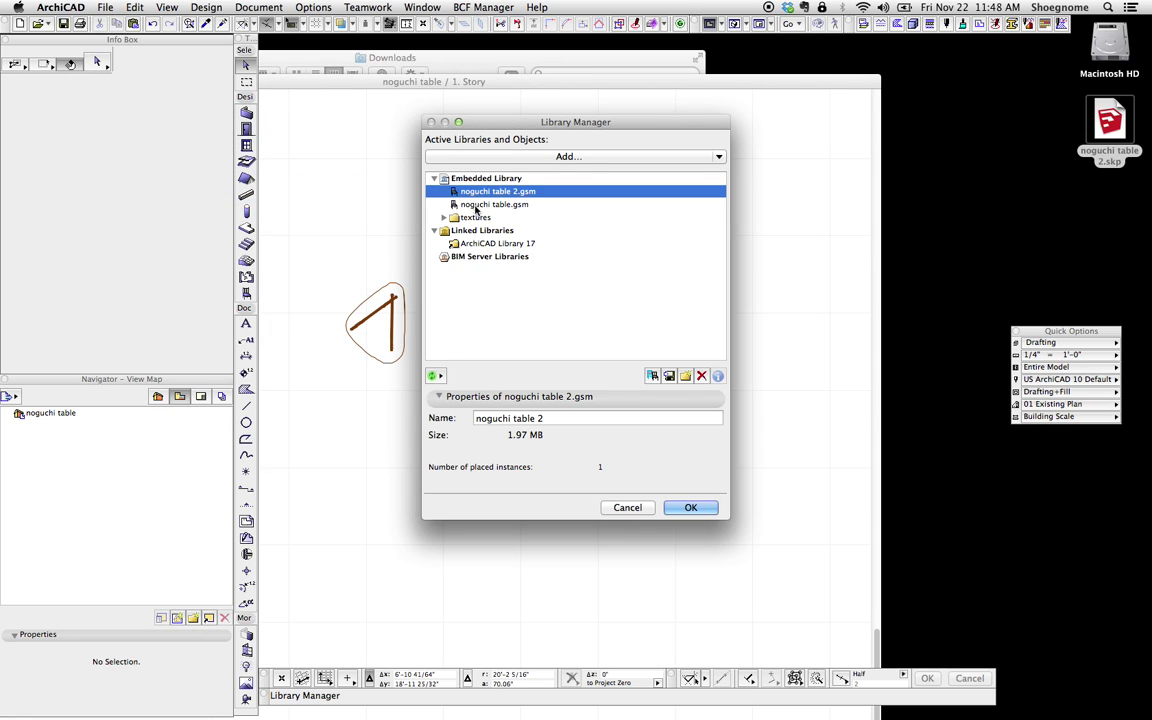
{"action": "left_click", "coordinate": [476, 205]}
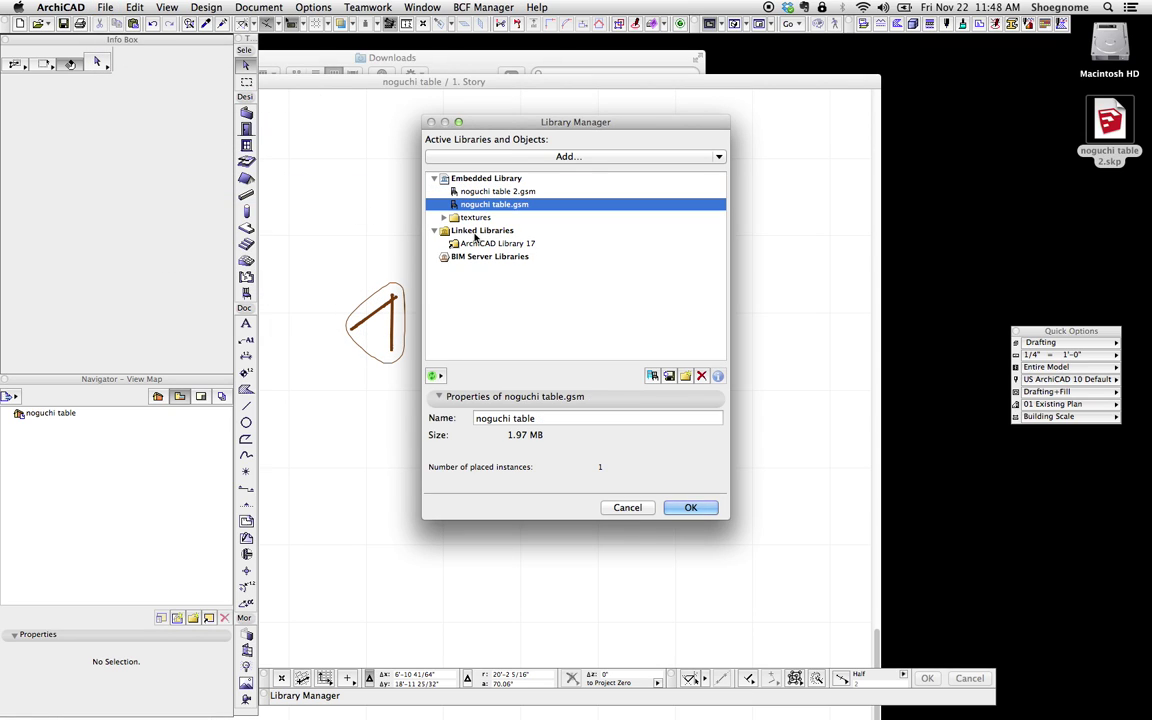
{"action": "left_click", "coordinate": [628, 508]}
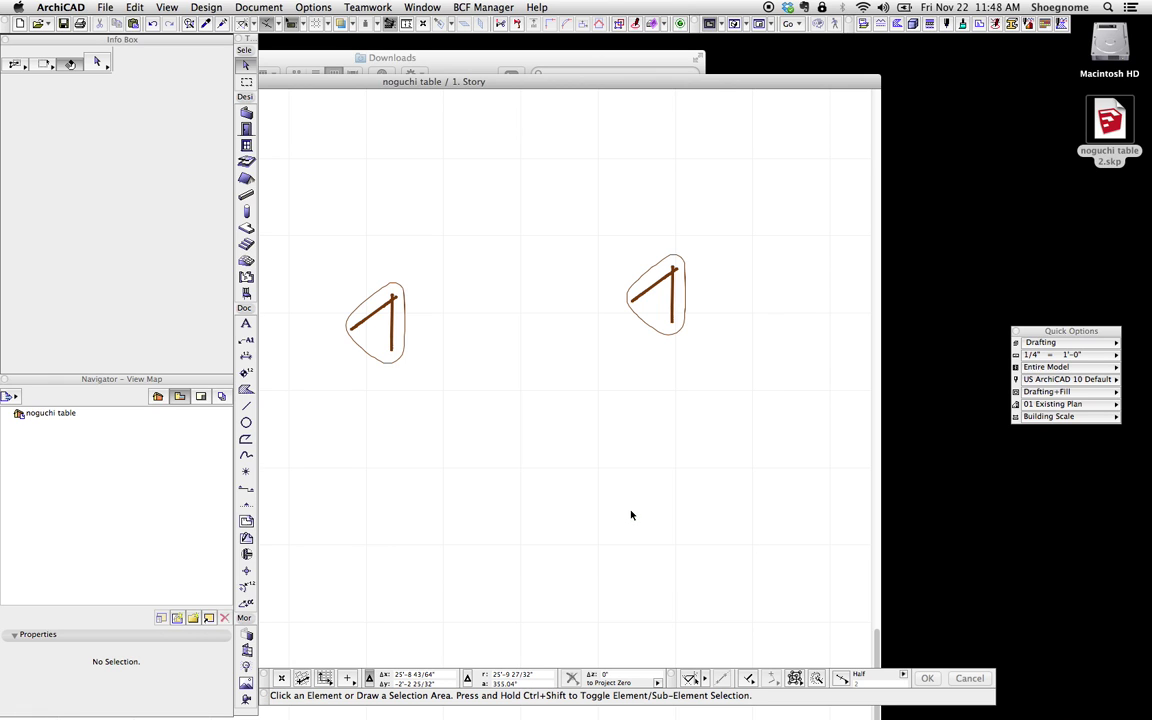
Move the plan window and zoom out to show both tables, then open Window > Palettes
{"action": "left_click_drag", "start_coordinate": [587, 84], "coordinate": [831, 51]}
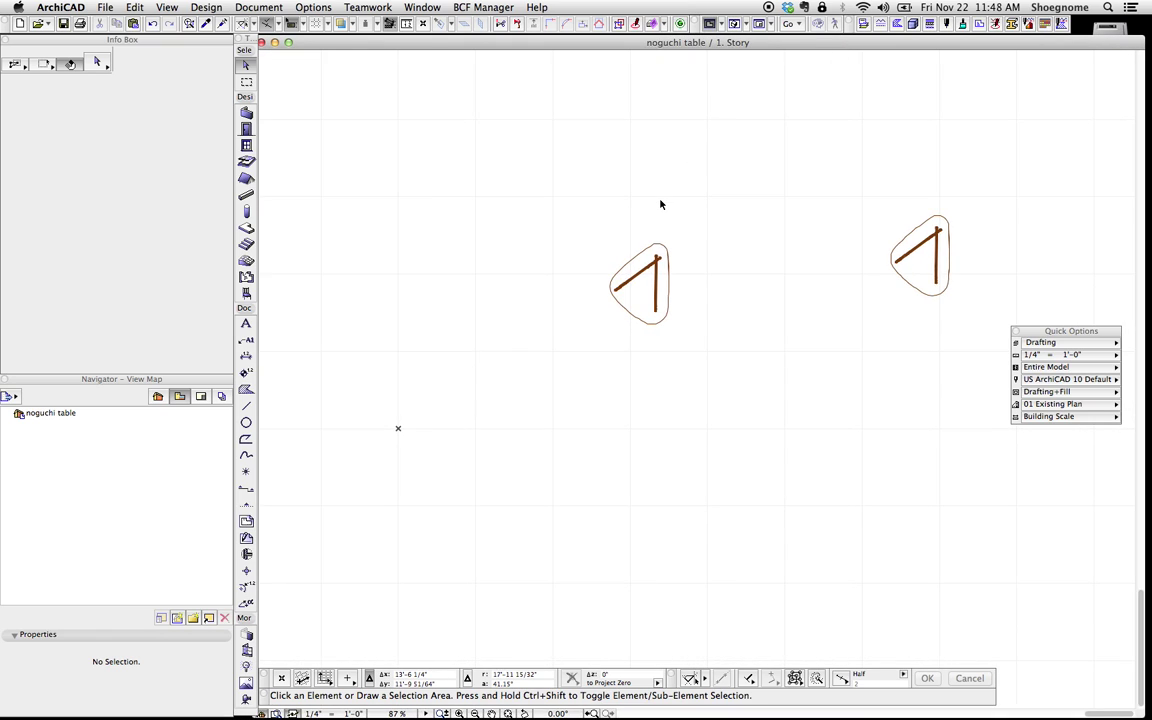
{"action": "scroll", "coordinate": [576, 219], "scroll_direction": "down", "scroll_amount": 2}
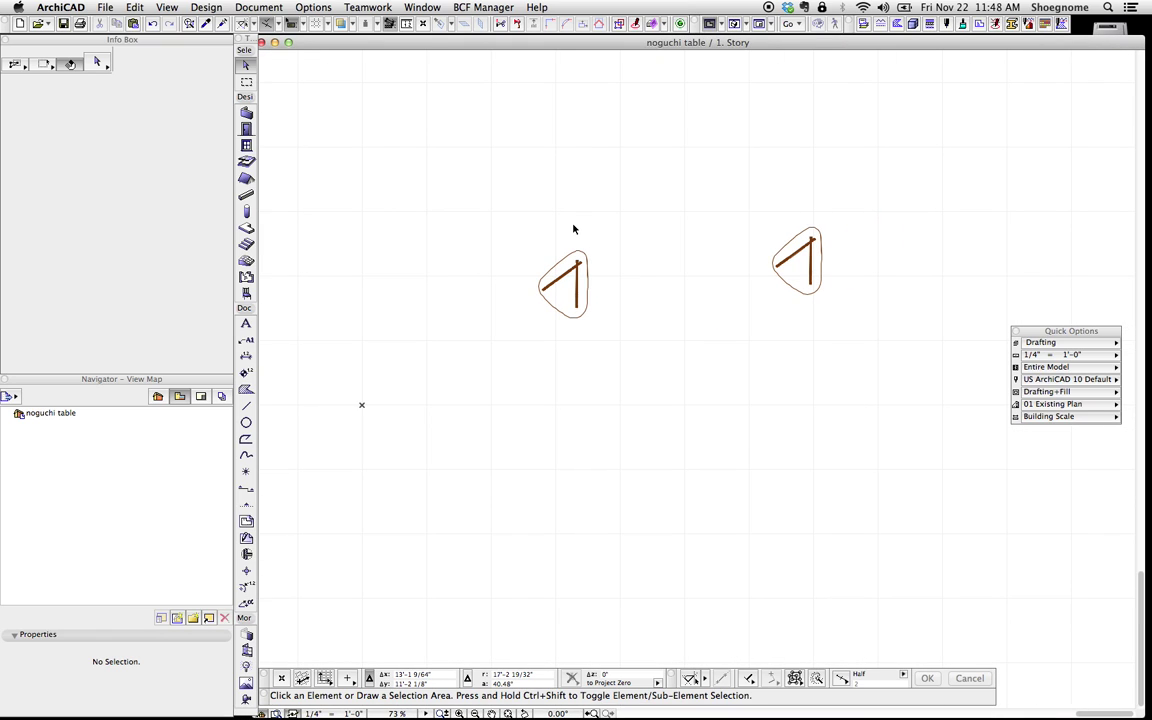
{"action": "left_click_drag", "start_coordinate": [607, 329], "coordinate": [514, 226]}
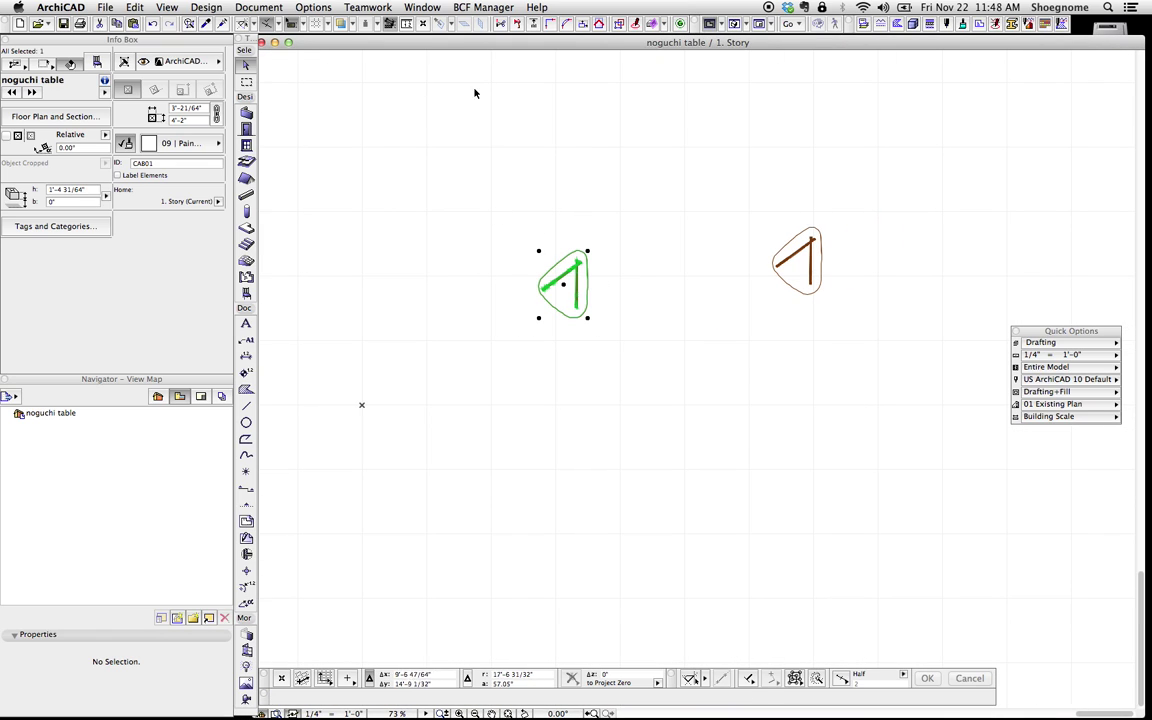
{"action": "key", "text": "Escape"}
{"action": "left_click", "coordinate": [368, 7]}
{"action": "mouse_move", "coordinate": [418, 5]}
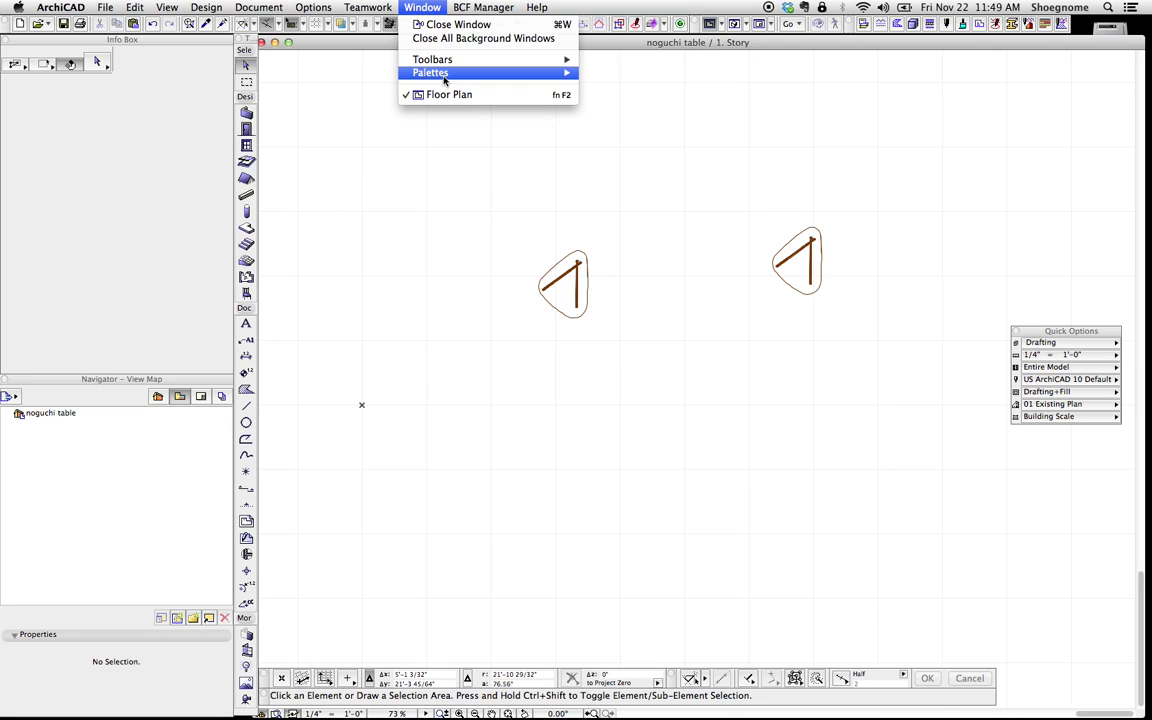
Open PolyCount and expand the Object rows: 12,448 polygons total, 6,224 per table
{"action": "mouse_move", "coordinate": [443, 76]}
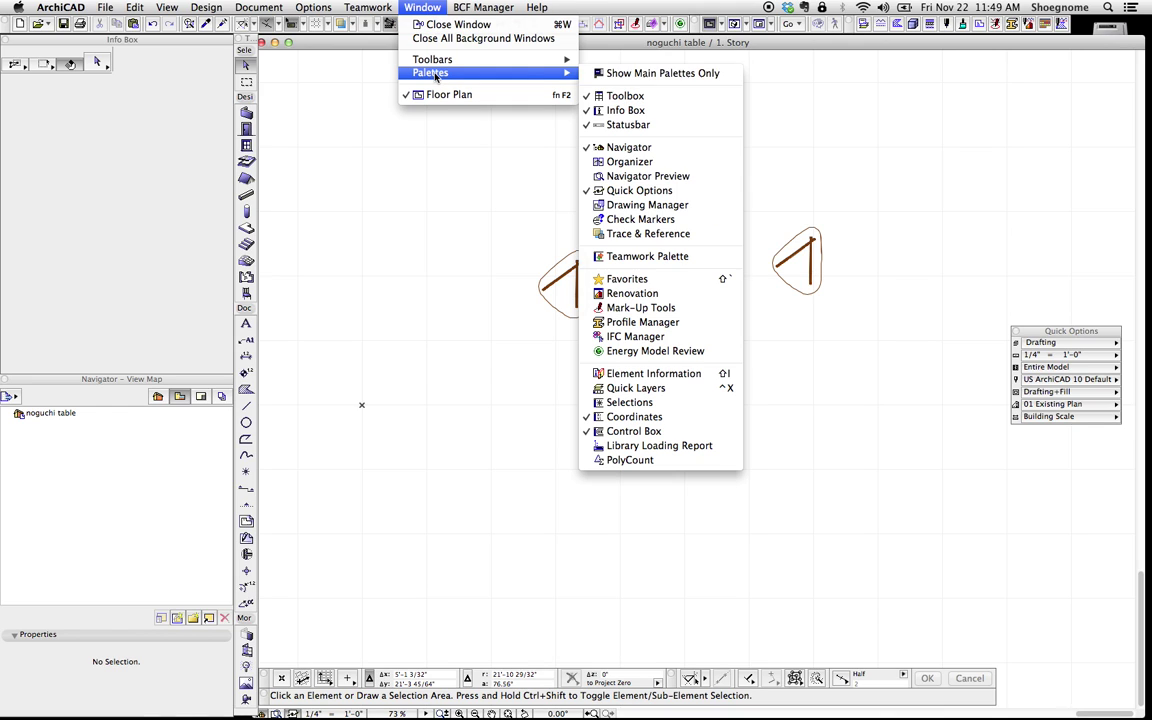
{"action": "left_click", "coordinate": [654, 460]}
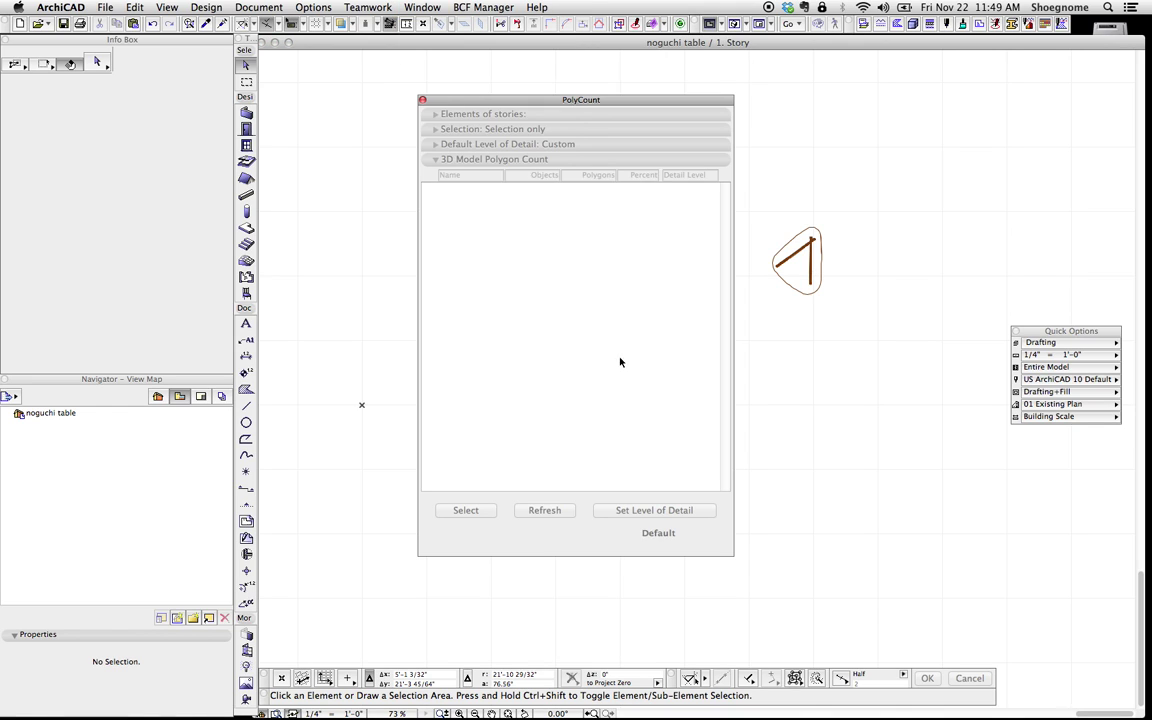
{"action": "left_click", "coordinate": [424, 250]}
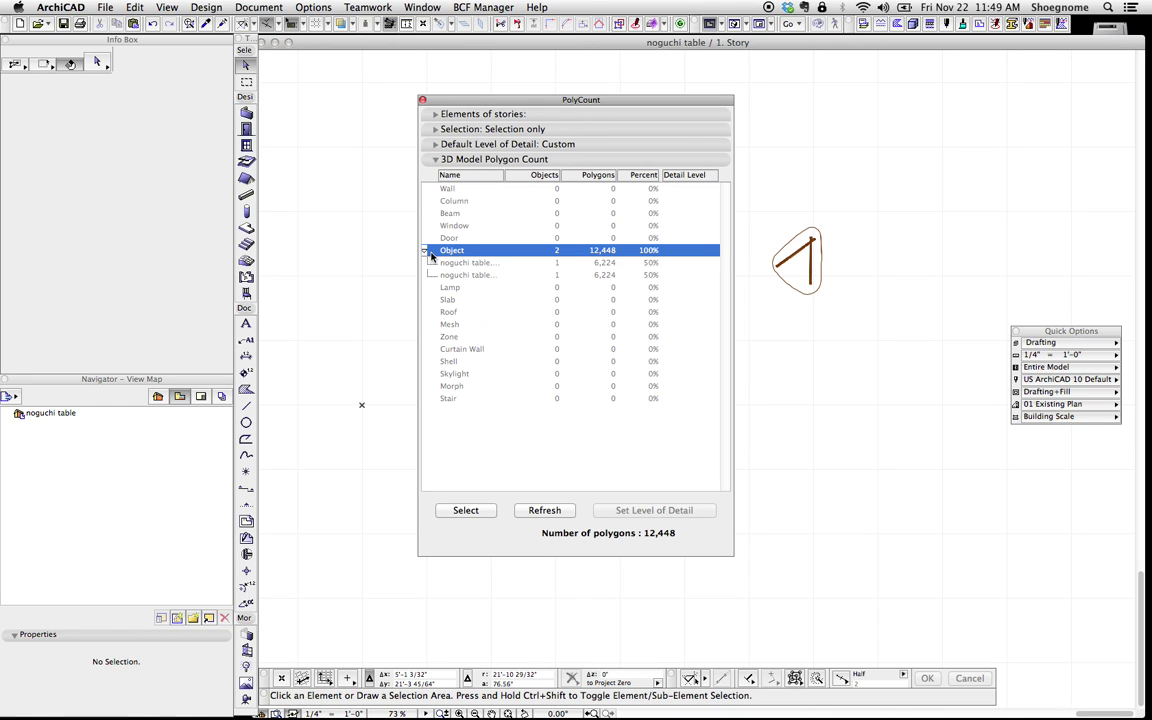
{"action": "left_click", "coordinate": [438, 114]}
{"action": "left_click", "coordinate": [433, 161]}
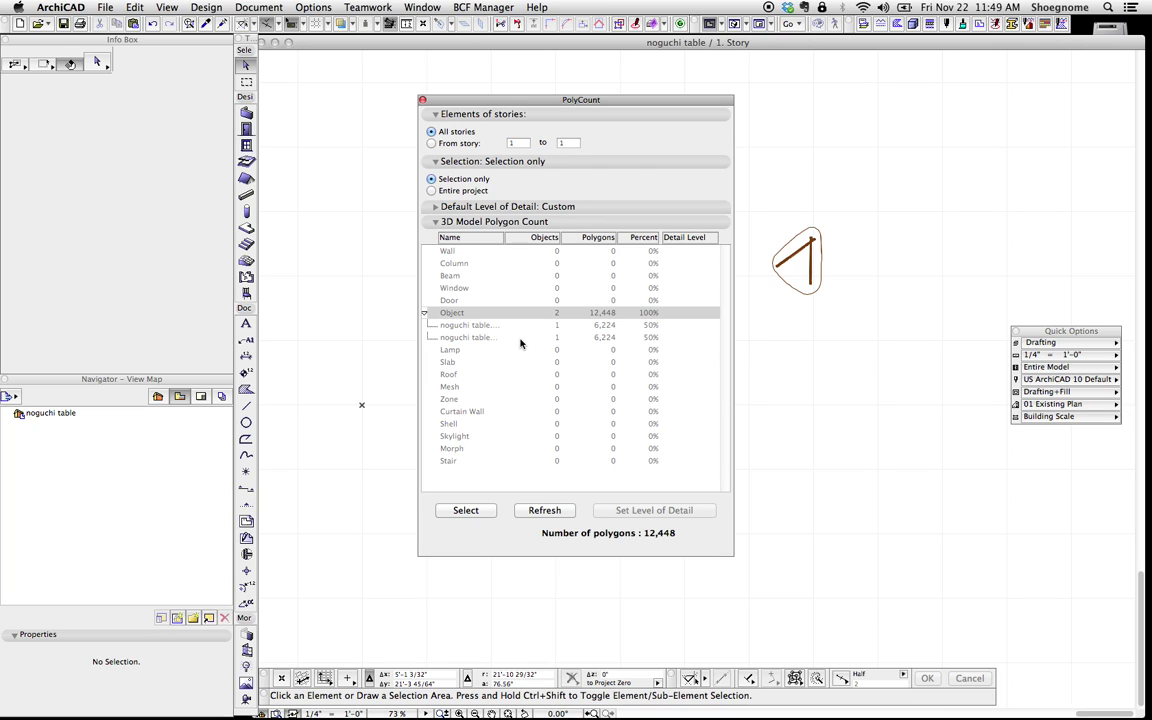
{"action": "left_click", "coordinate": [510, 325]}
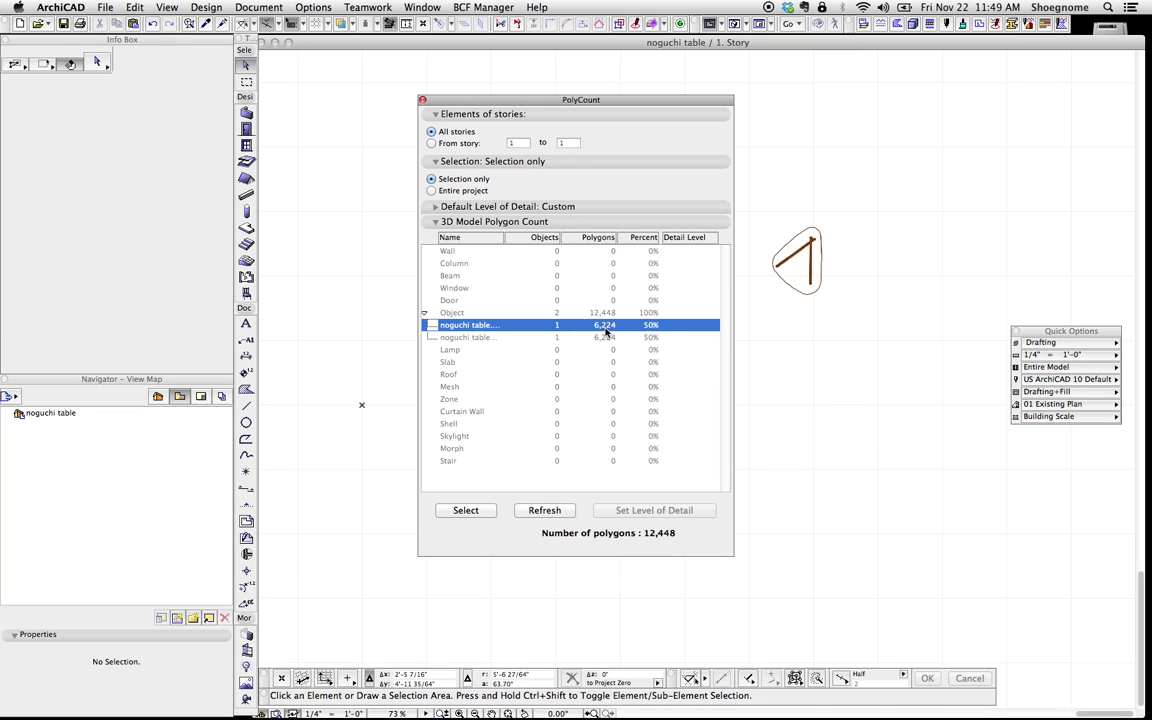
{"action": "left_click", "coordinate": [423, 101]}
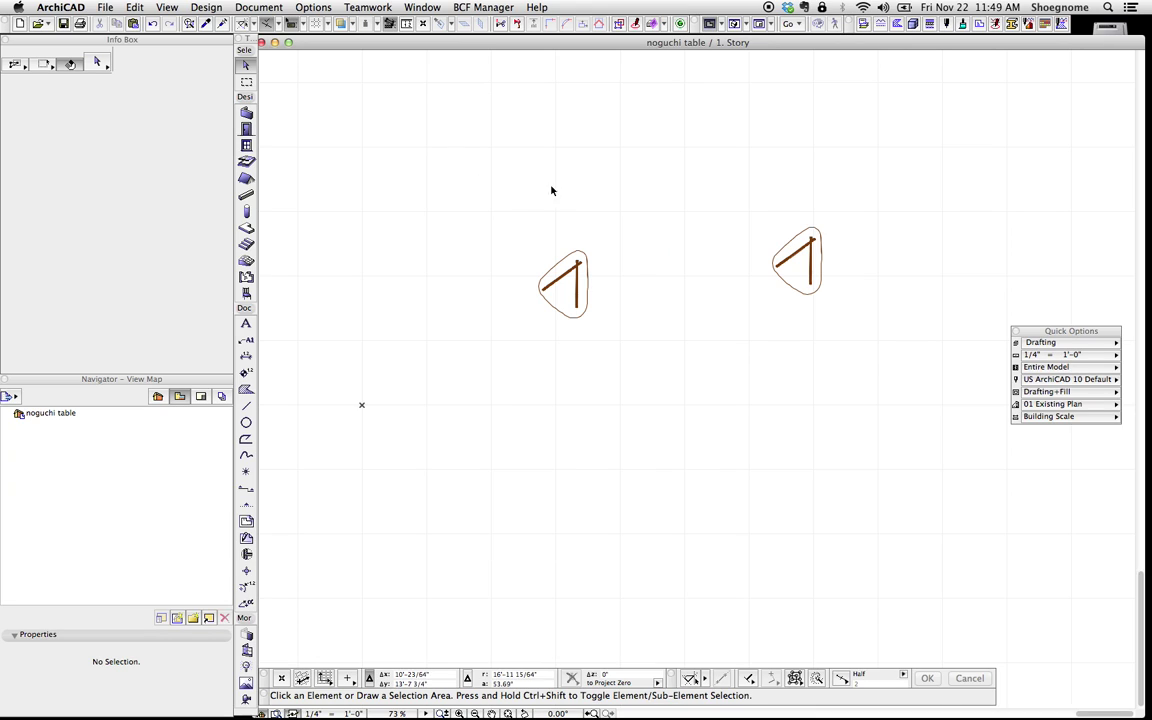